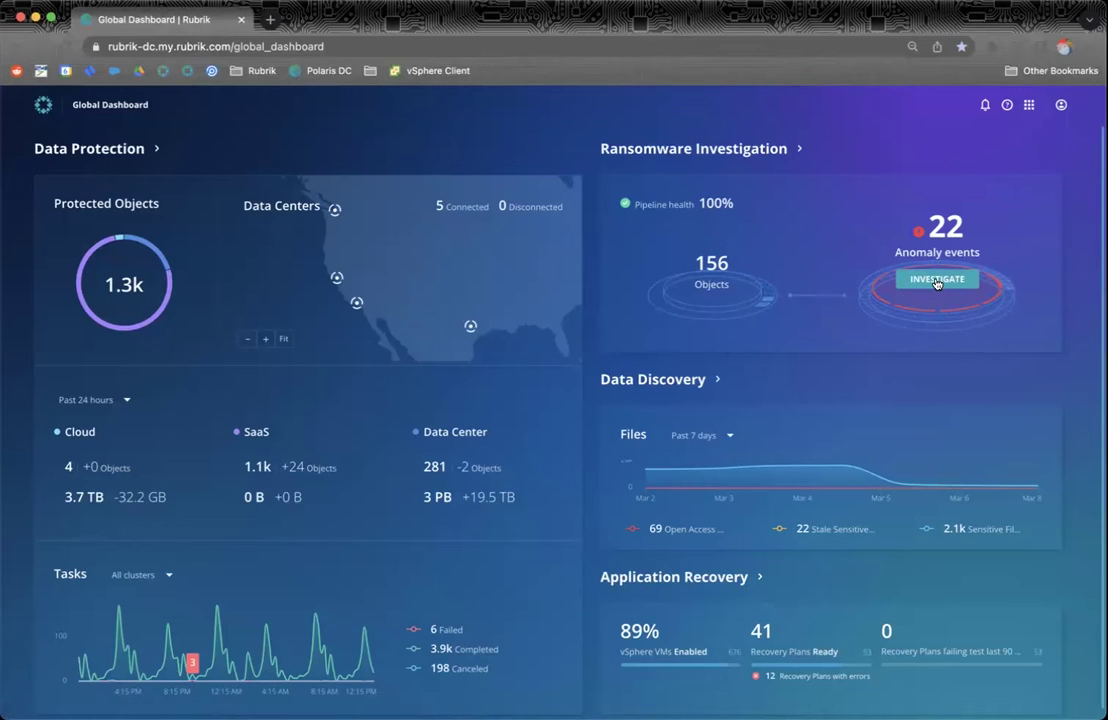
# Step: Open the investigation of the anomaly events and switch to the list of threat hunts
pyautogui.click(937, 283)
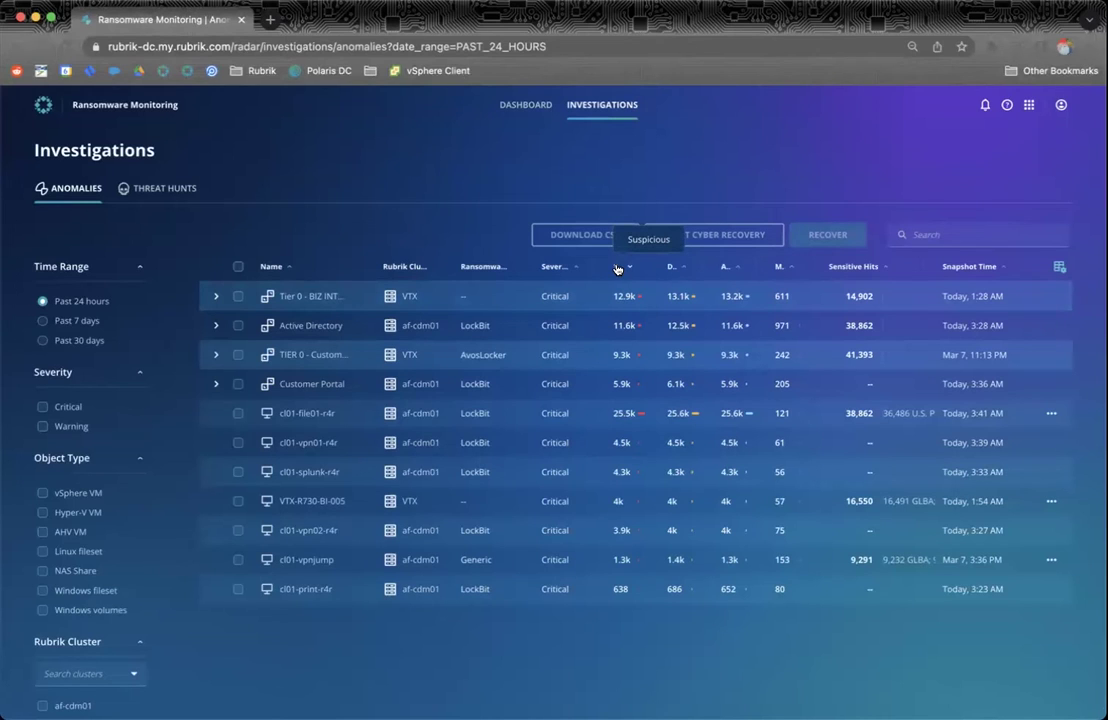
pyautogui.click(157, 190)
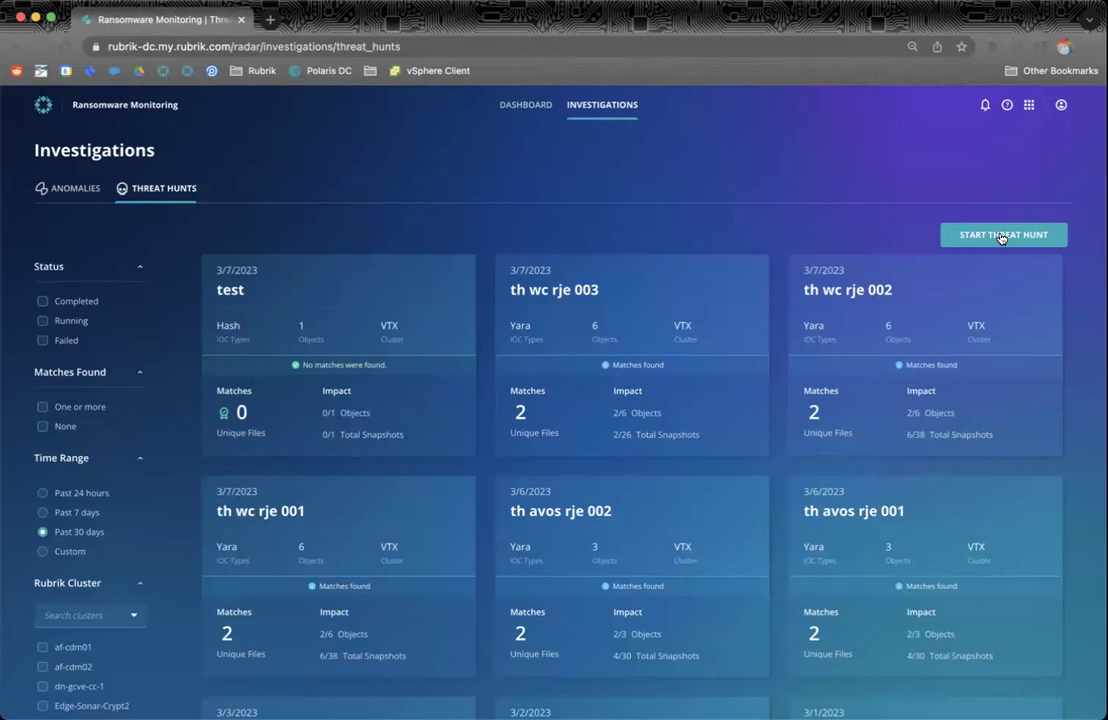
# Step: Begin setting up a new threat hunt with YARA Rule as the indicator of compromise
pyautogui.click(1001, 236)
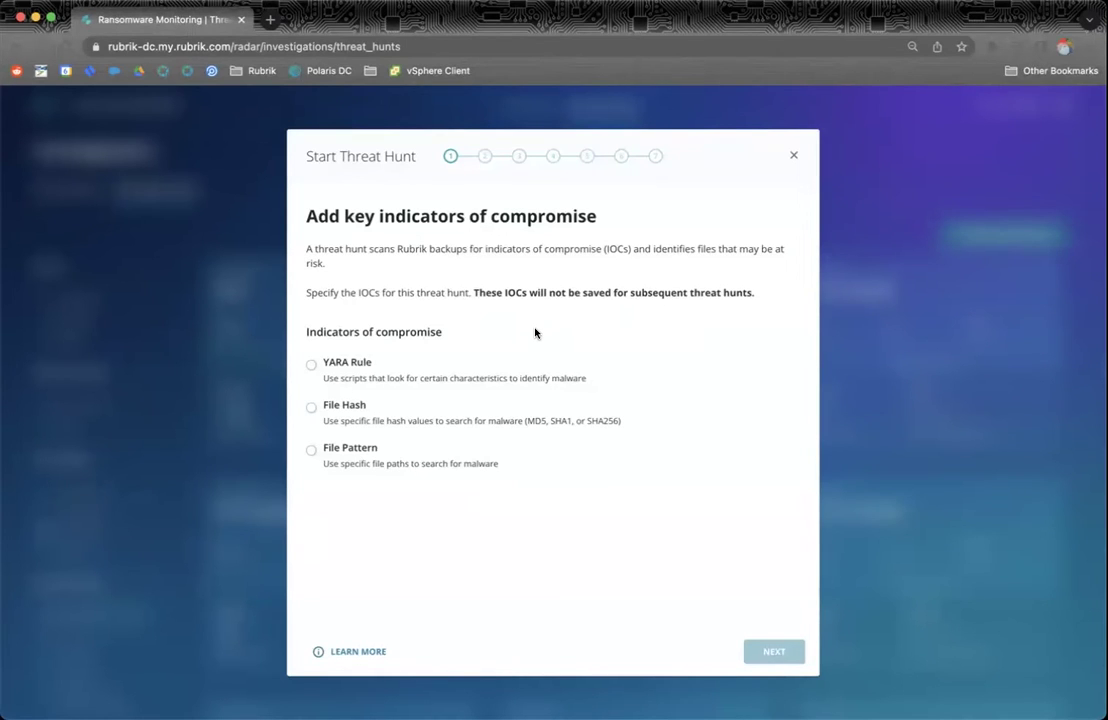
pyautogui.click(377, 405)
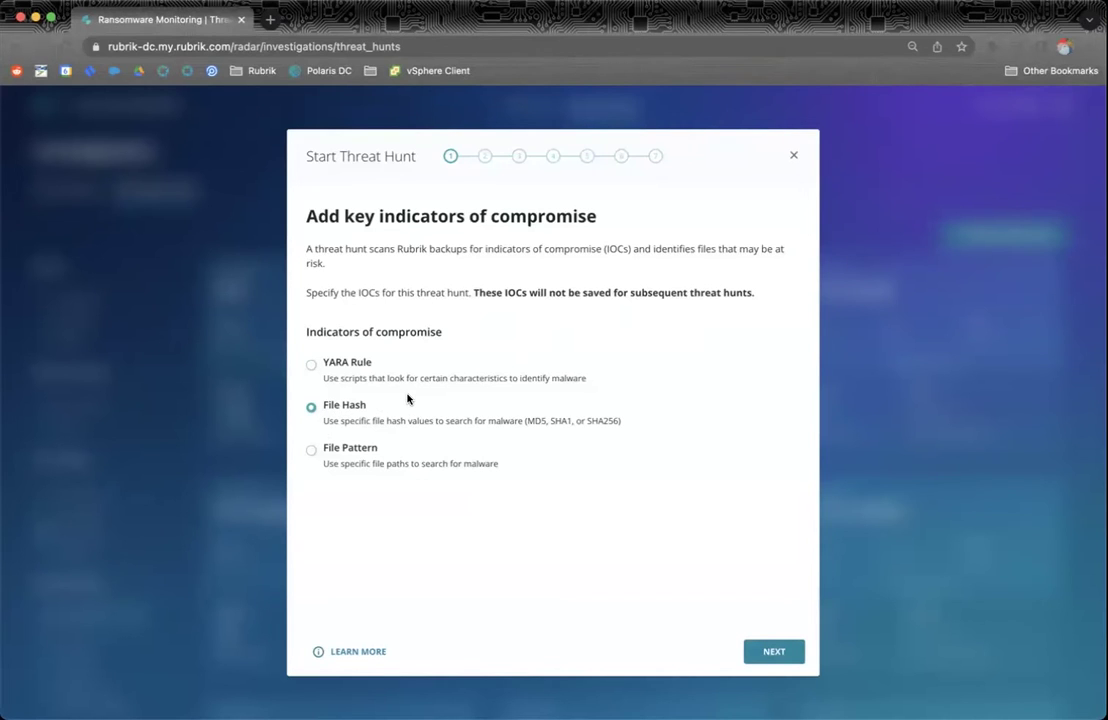
pyautogui.click(334, 364)
pyautogui.click(772, 653)
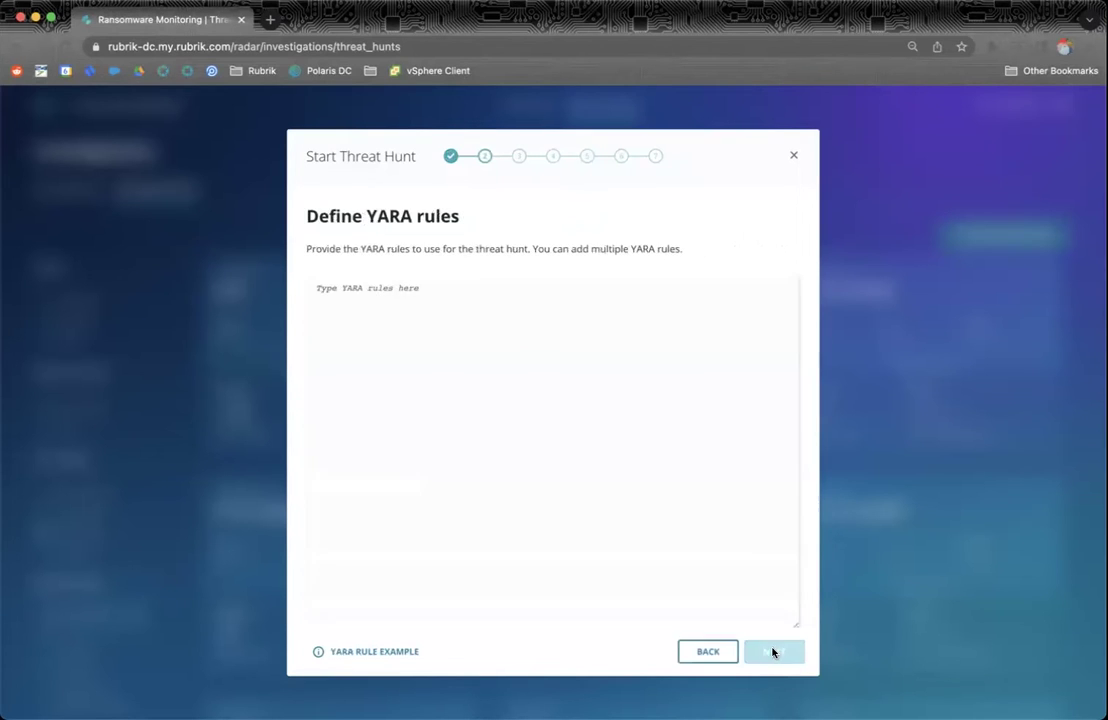
# Step: Copy the StringMatch and MatchByHash rules from the YARA rule example and use them as the hunt's YARA rules
pyautogui.click(467, 326)
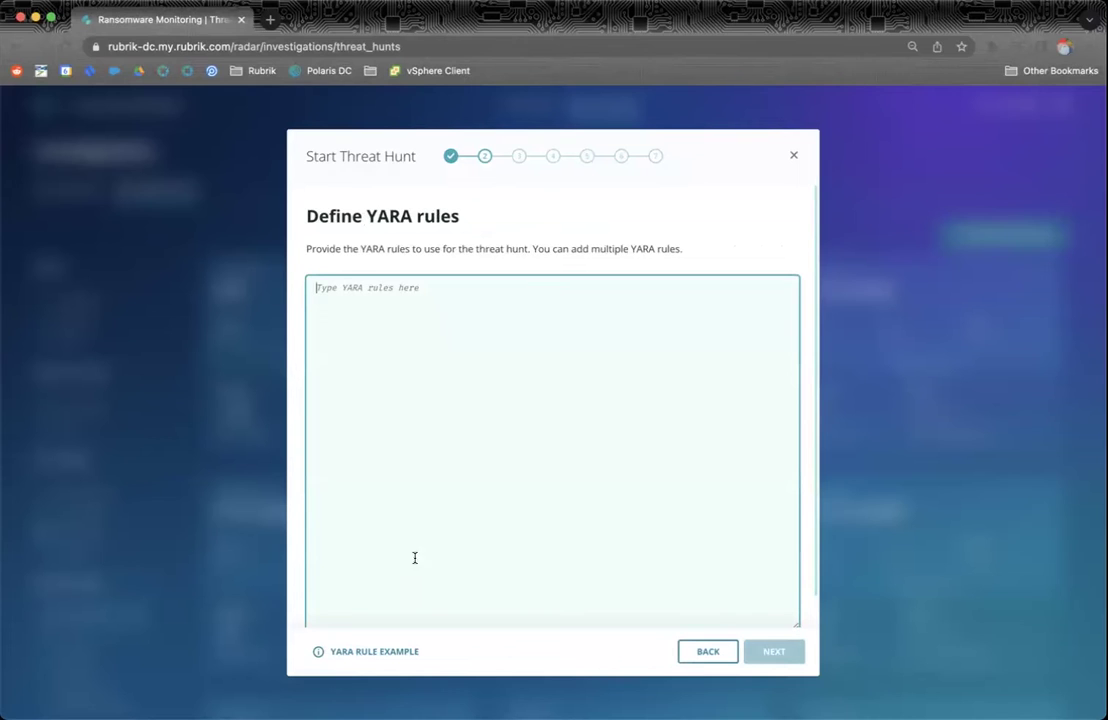
pyautogui.click(377, 652)
pyautogui.scroll(-1, 491, 464)
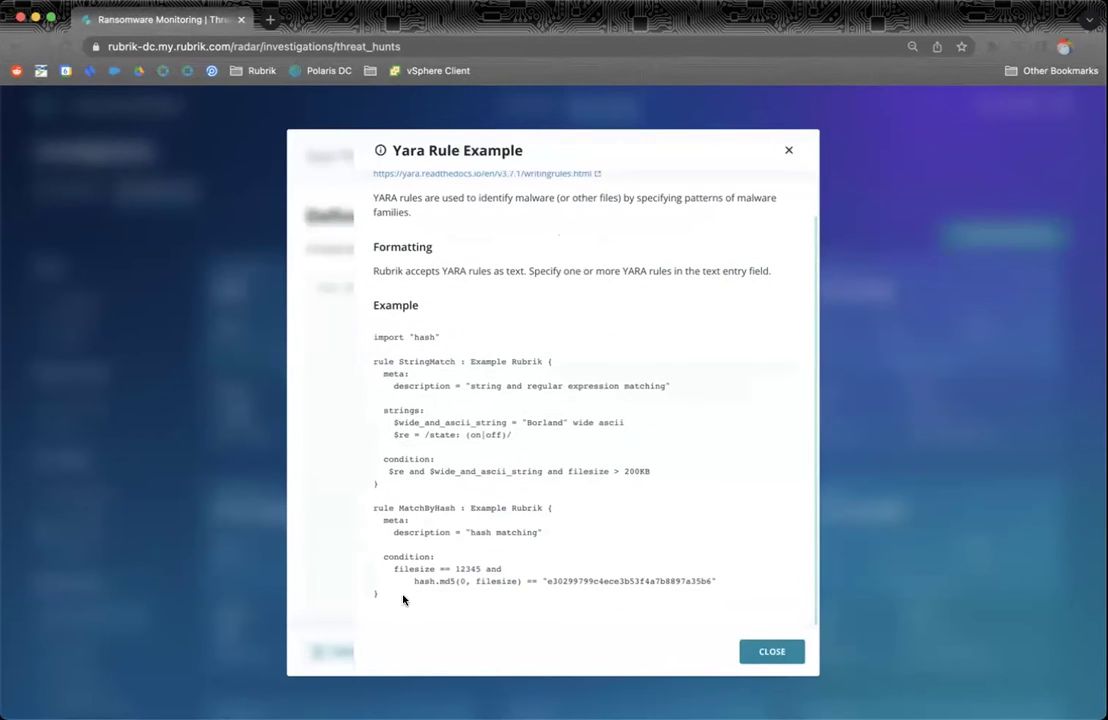
pyautogui.moveTo(400, 594); pyautogui.dragTo(352, 340)
pyautogui.press('super+c')
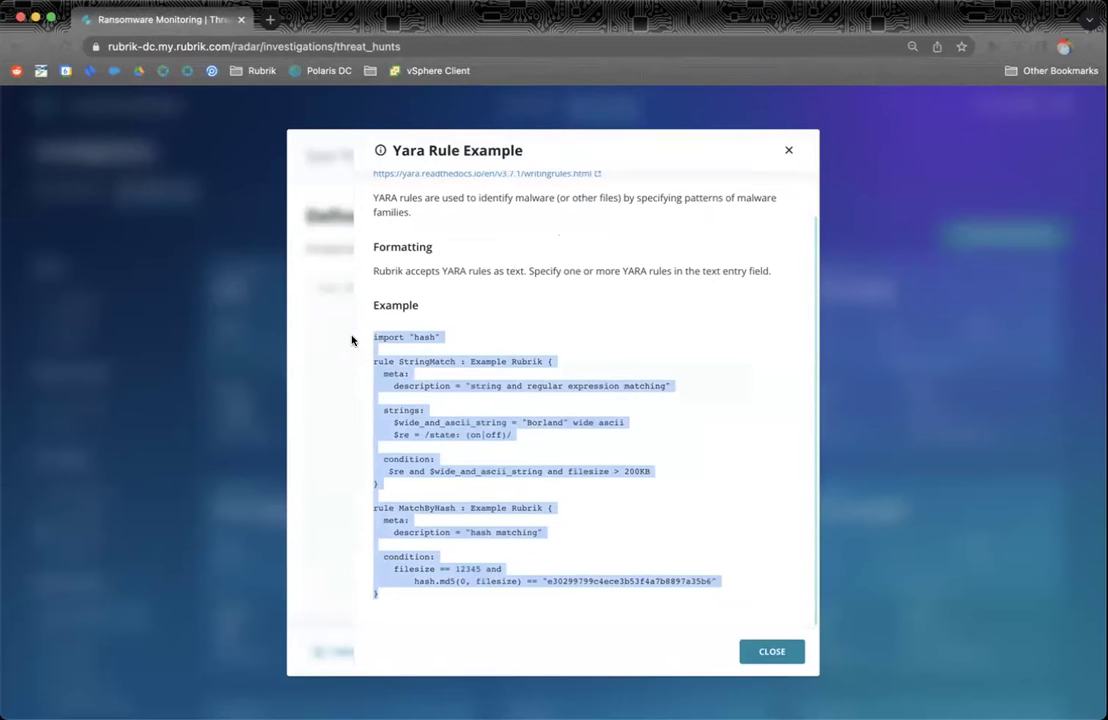
pyautogui.click(772, 652)
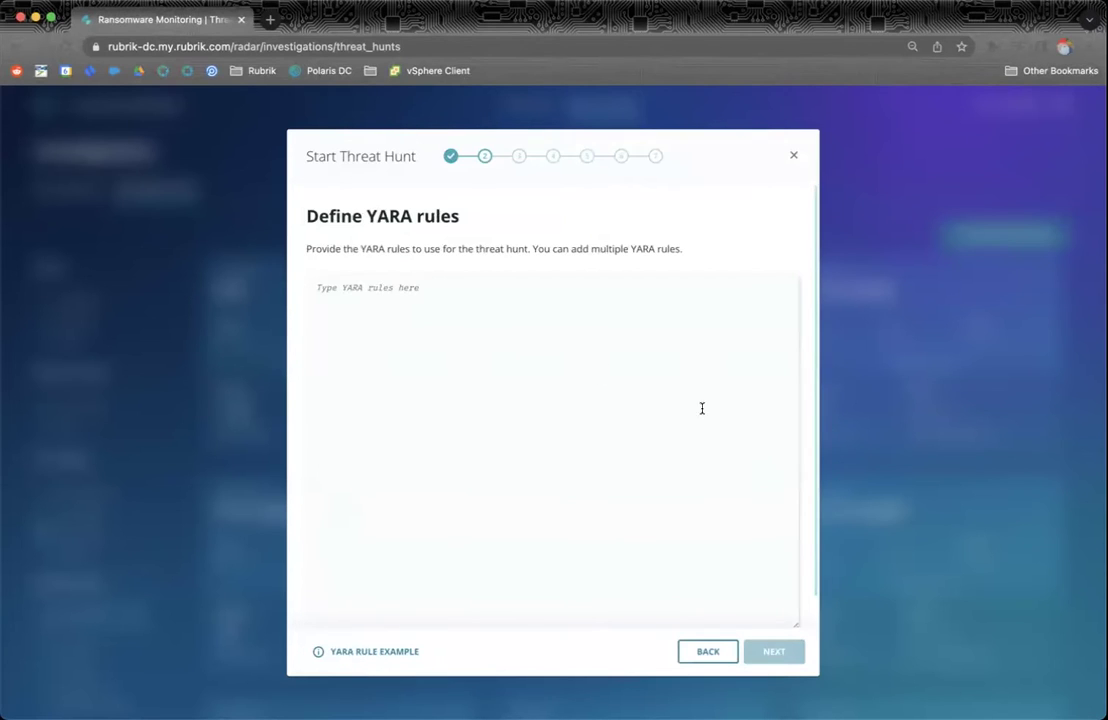
pyautogui.click(518, 372)
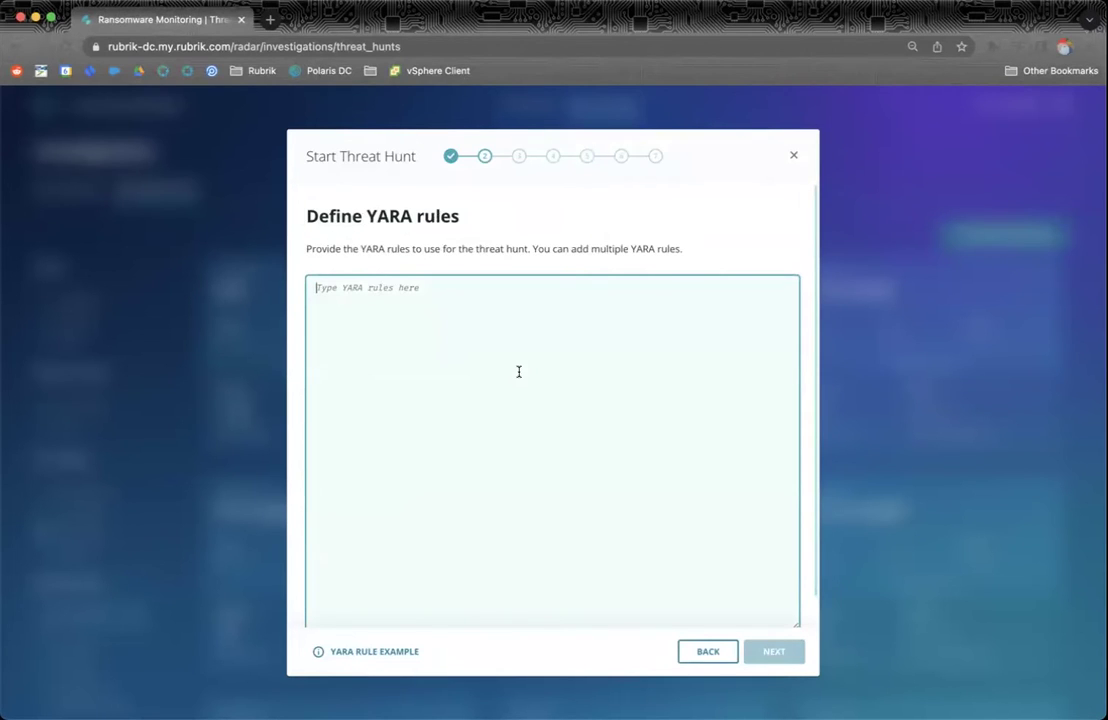
pyautogui.press('super+v')
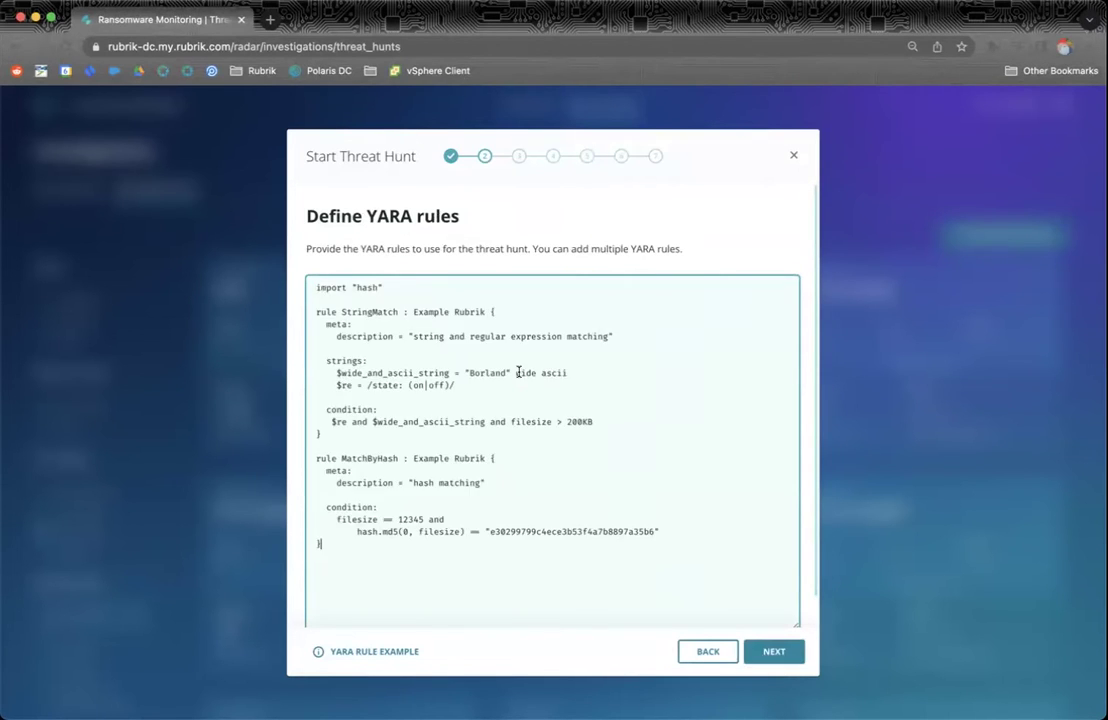
pyautogui.click(775, 653)
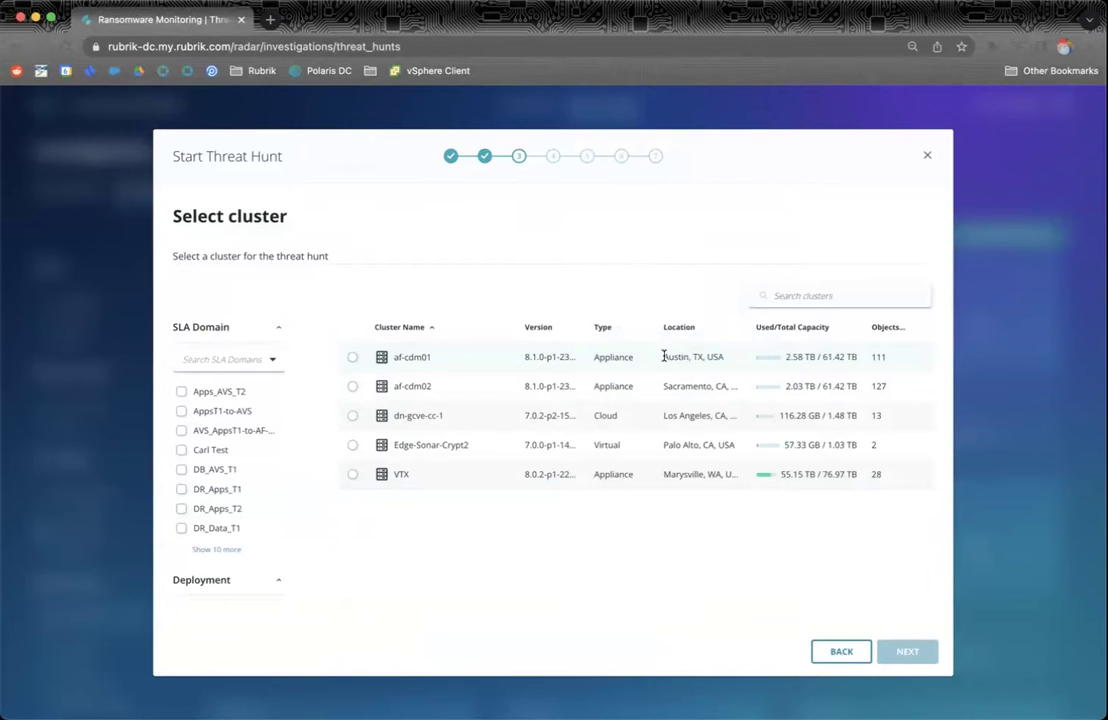
# Step: Choose cluster af-cdm01 and select the vSphere VMs 9.1.0.0_node1, af-app01, af-app02 and af-cb-db01 as the objects to scan
pyautogui.click(352, 357)
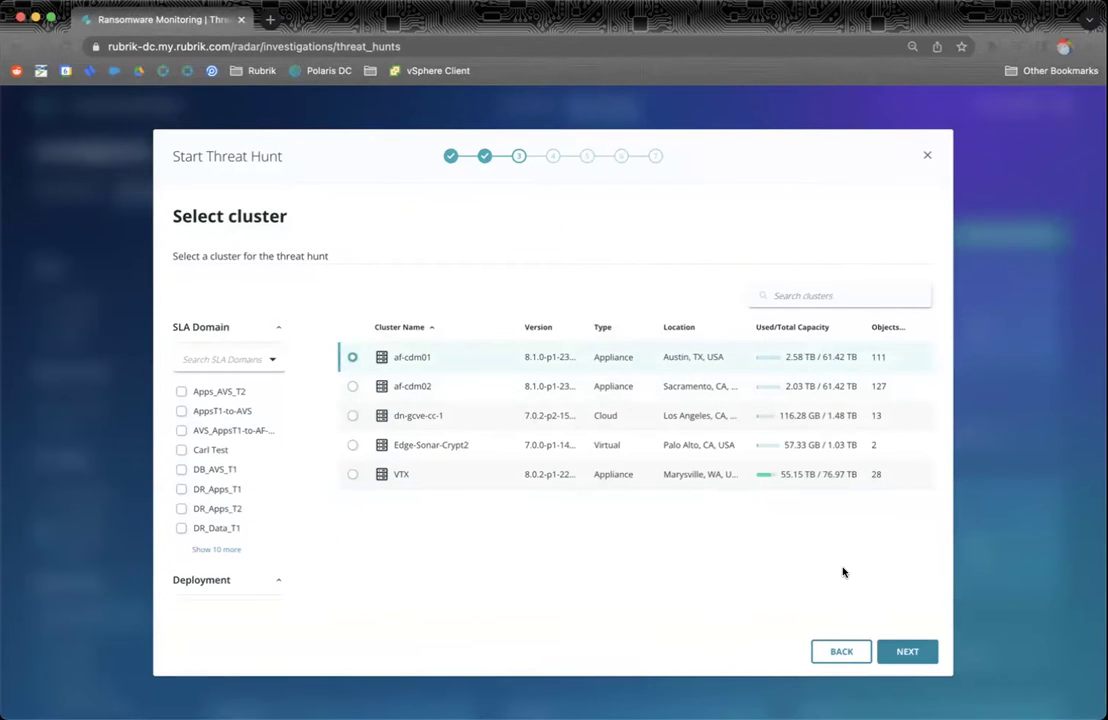
pyautogui.click(906, 651)
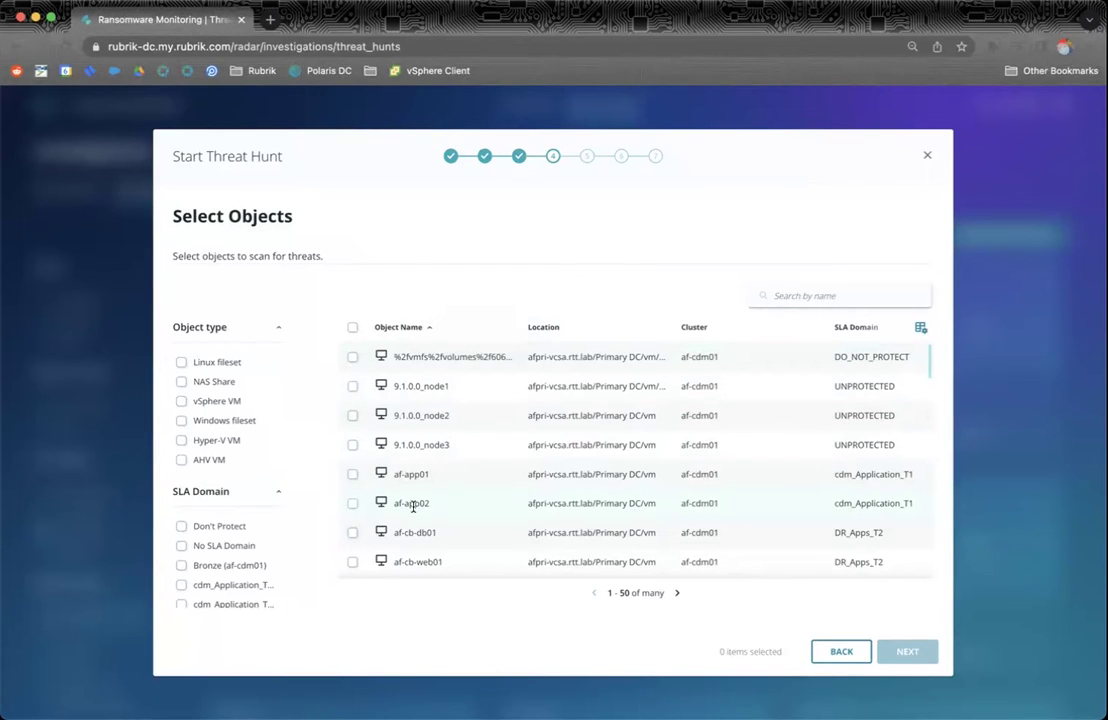
pyautogui.scroll(-3, 260, 553)
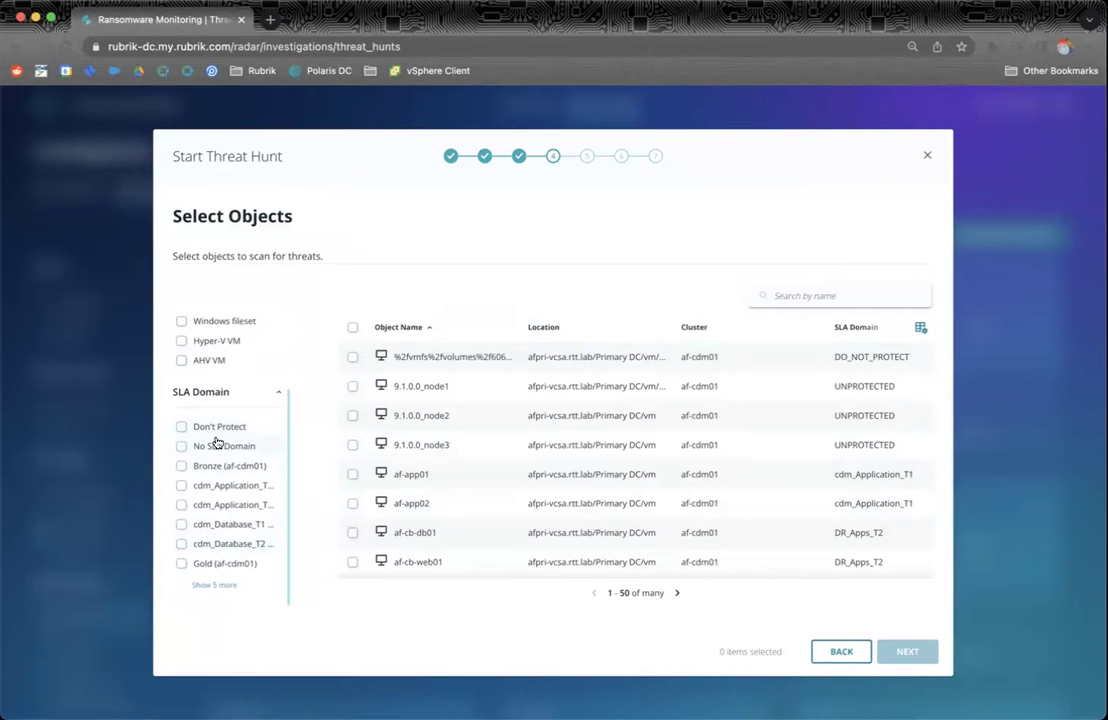
pyautogui.scroll(3, 265, 490)
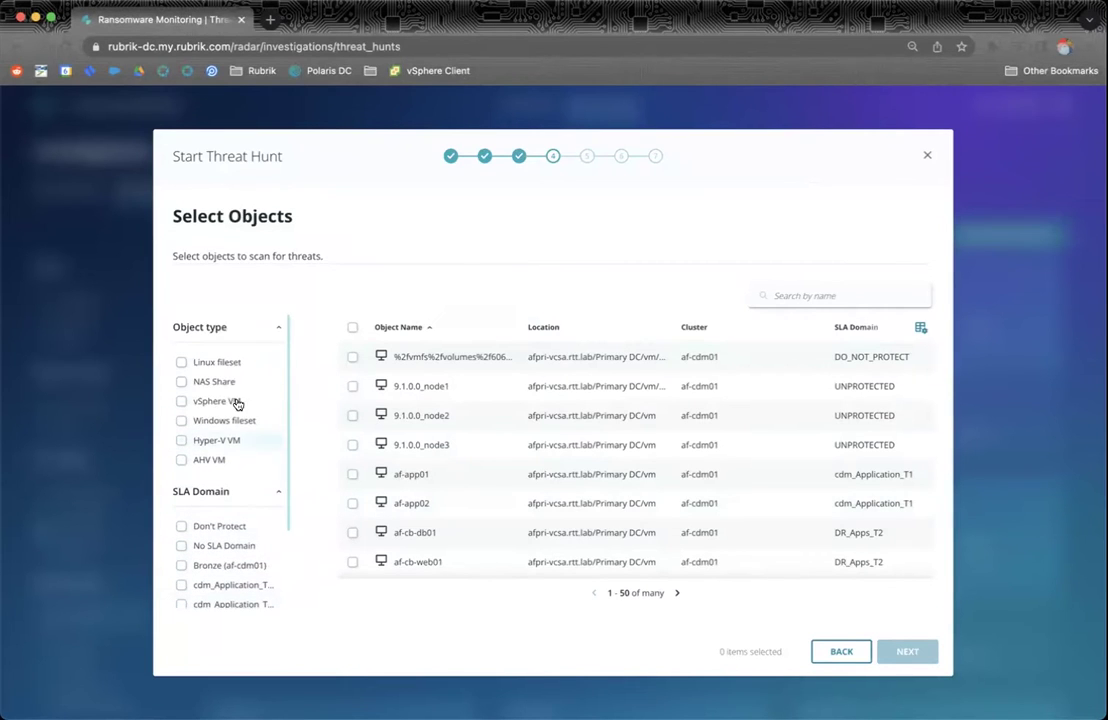
pyautogui.click(181, 405)
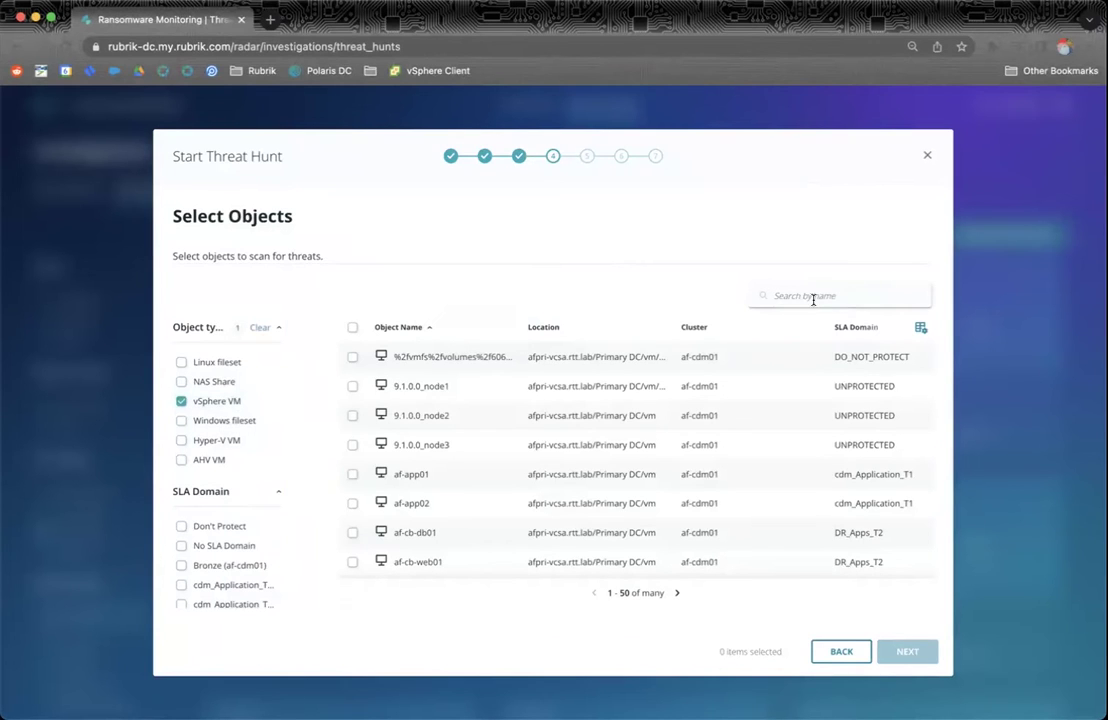
pyautogui.click(352, 386)
pyautogui.click(352, 474)
pyautogui.click(352, 505)
pyautogui.click(352, 532)
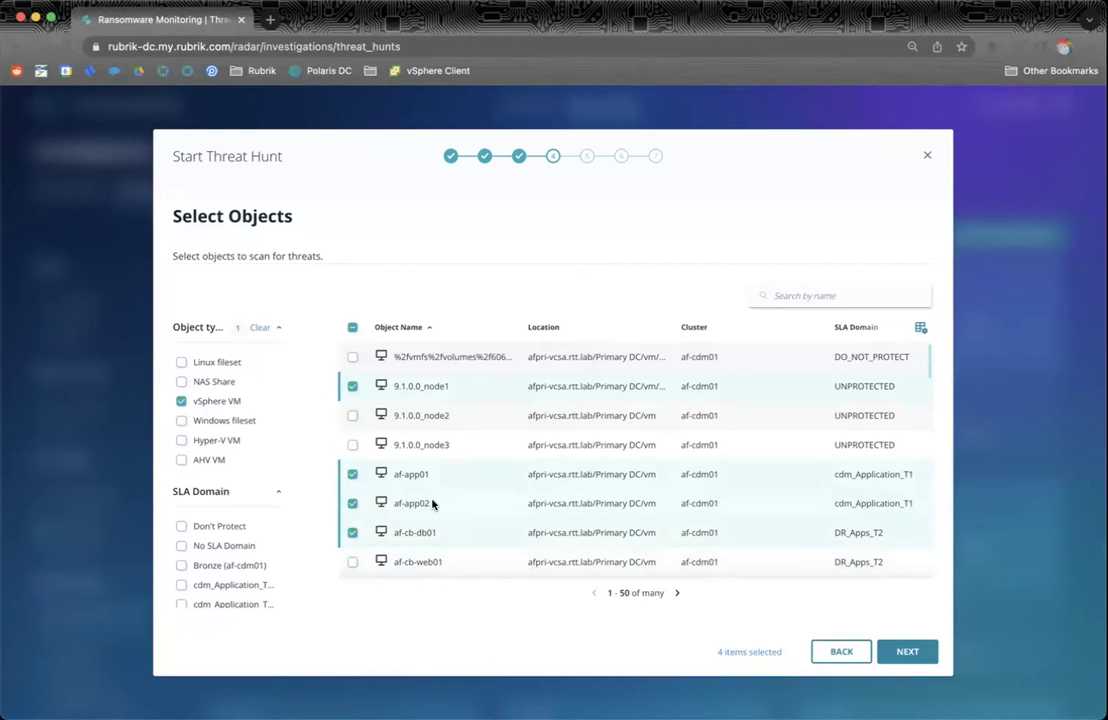
pyautogui.click(907, 651)
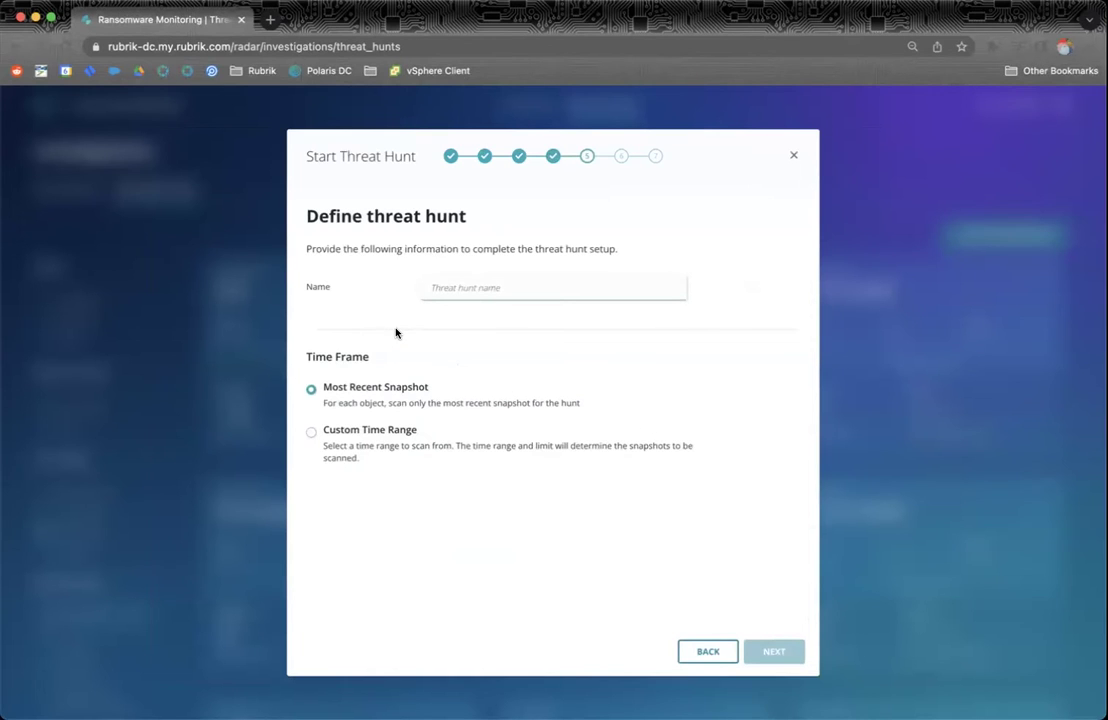
# Step: Name the threat hunt RanSim Search and give it a custom time range starting 2/1/2023 at 12:00 AM
pyautogui.click(464, 288)
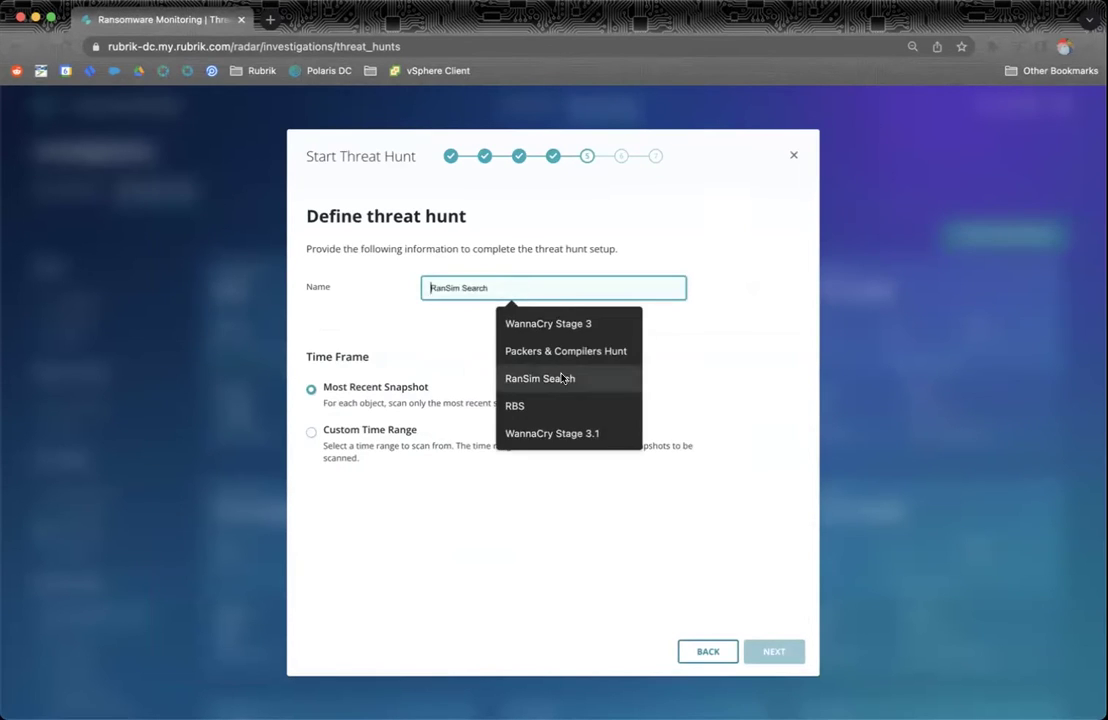
pyautogui.click(593, 381)
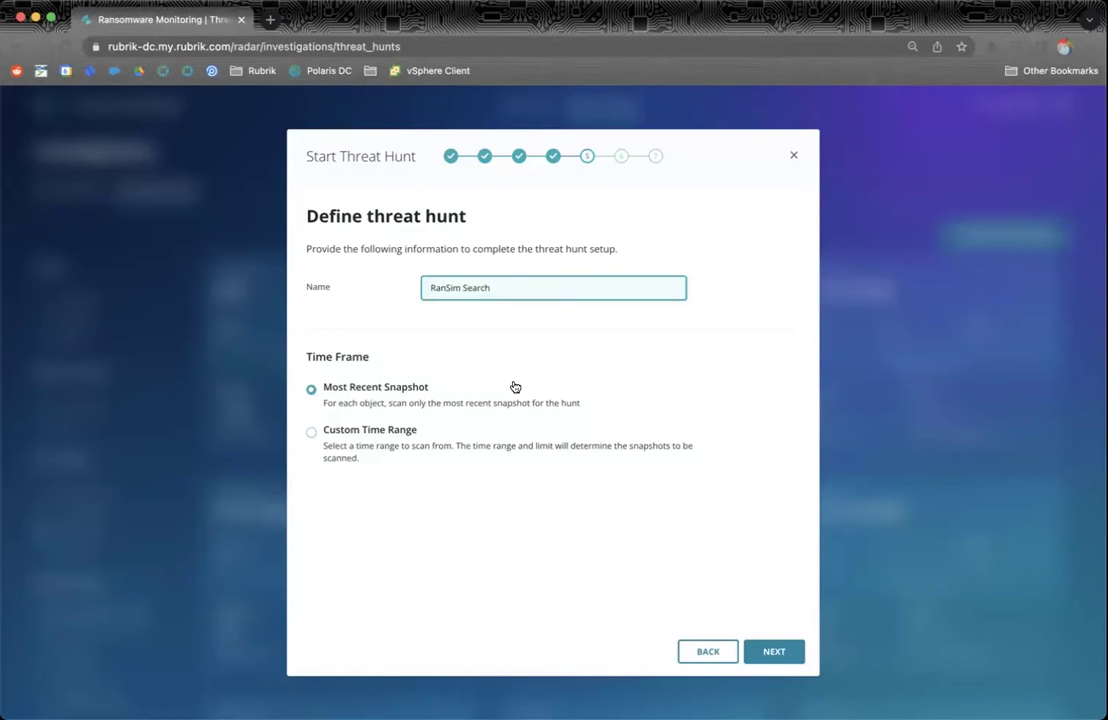
pyautogui.click(350, 430)
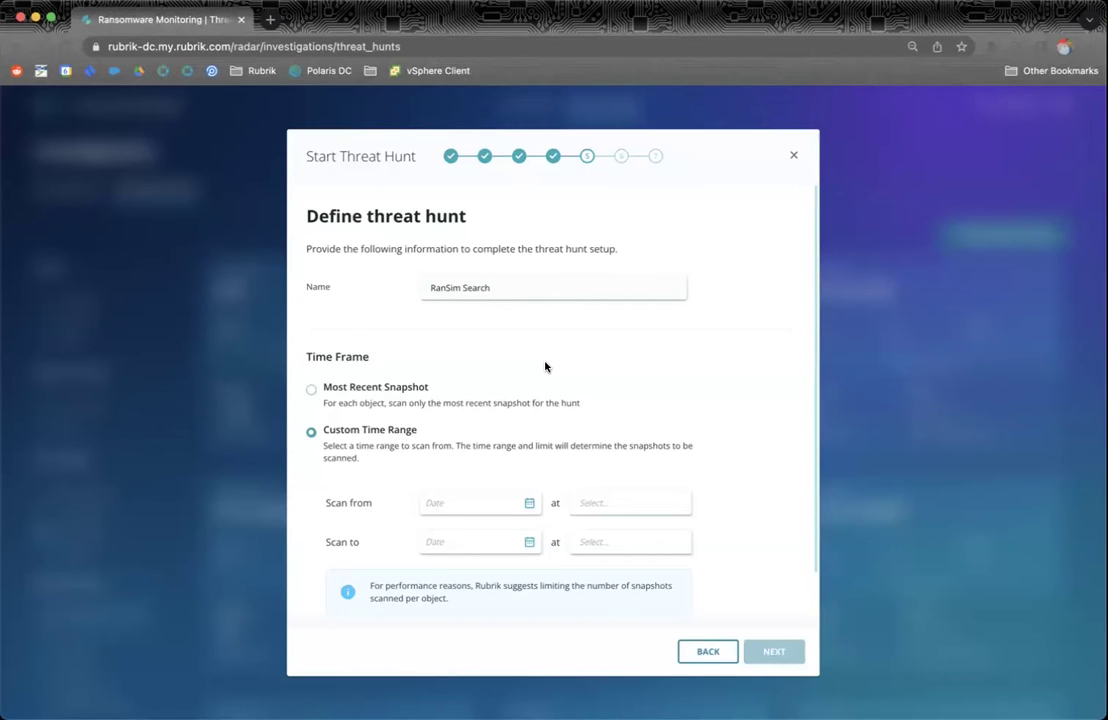
pyautogui.click(528, 506)
pyautogui.click(430, 408)
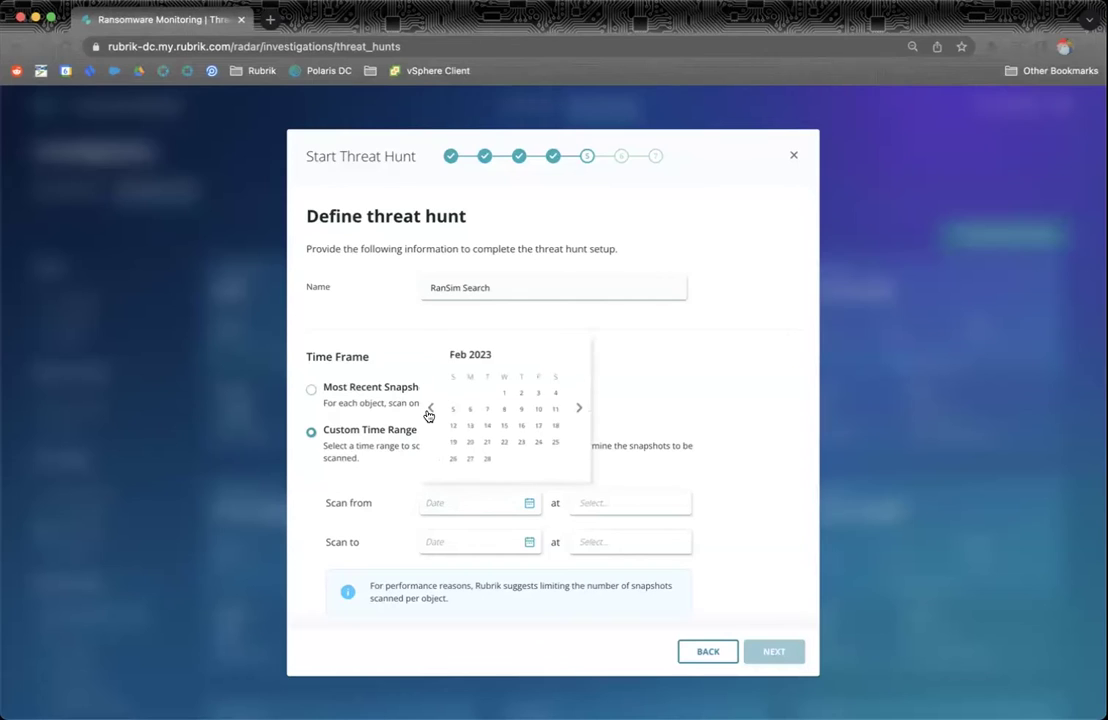
pyautogui.click(504, 394)
pyautogui.click(596, 503)
pyautogui.click(600, 532)
# Step: Set the end of the hunt's scan range to 3/8/2023 at 11:45 PM
pyautogui.click(530, 542)
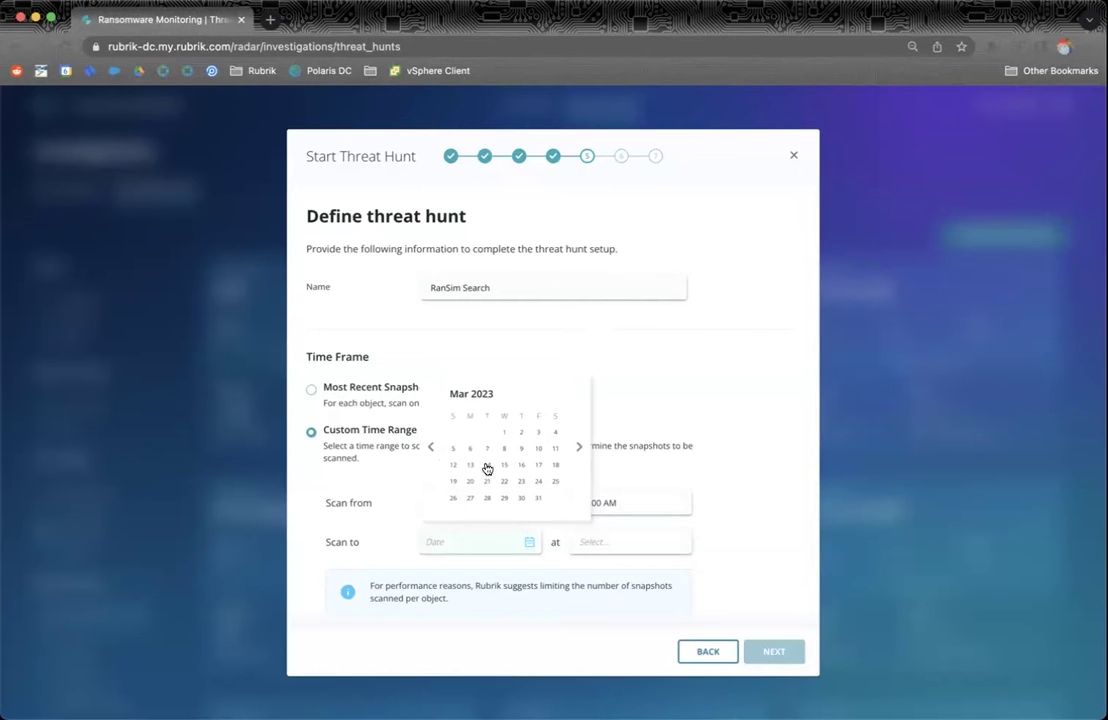
pyautogui.click(504, 448)
pyautogui.click(607, 543)
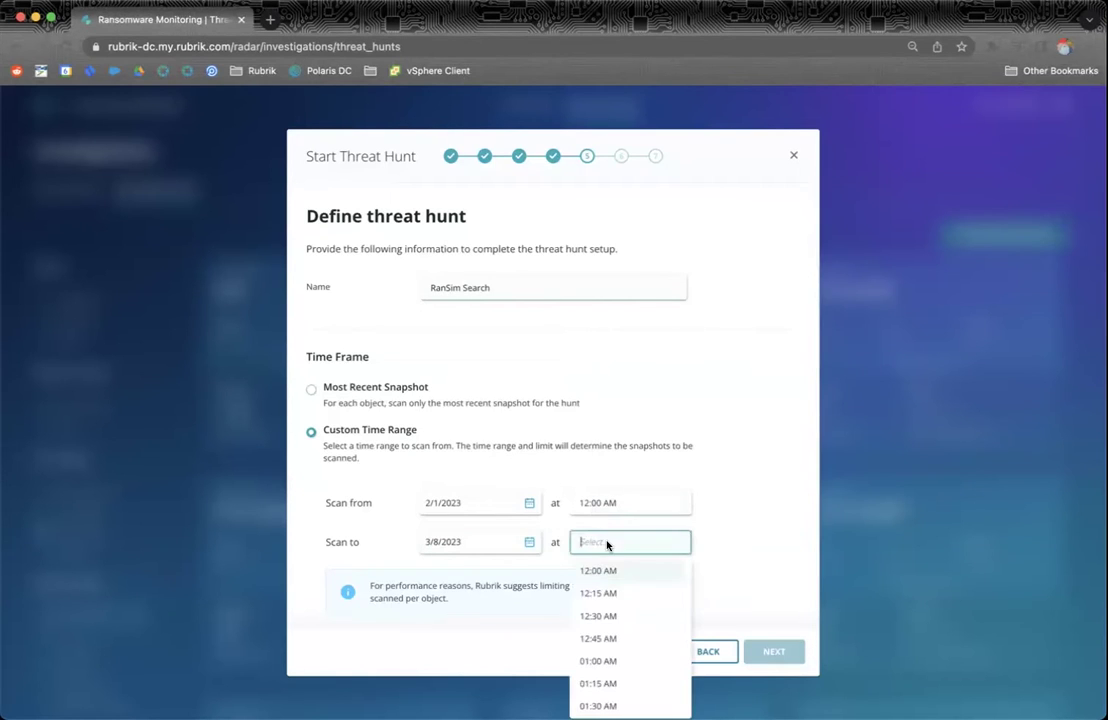
pyautogui.scroll(-5, 634, 613)
pyautogui.scroll(-15, 634, 600)
pyautogui.click(600, 705)
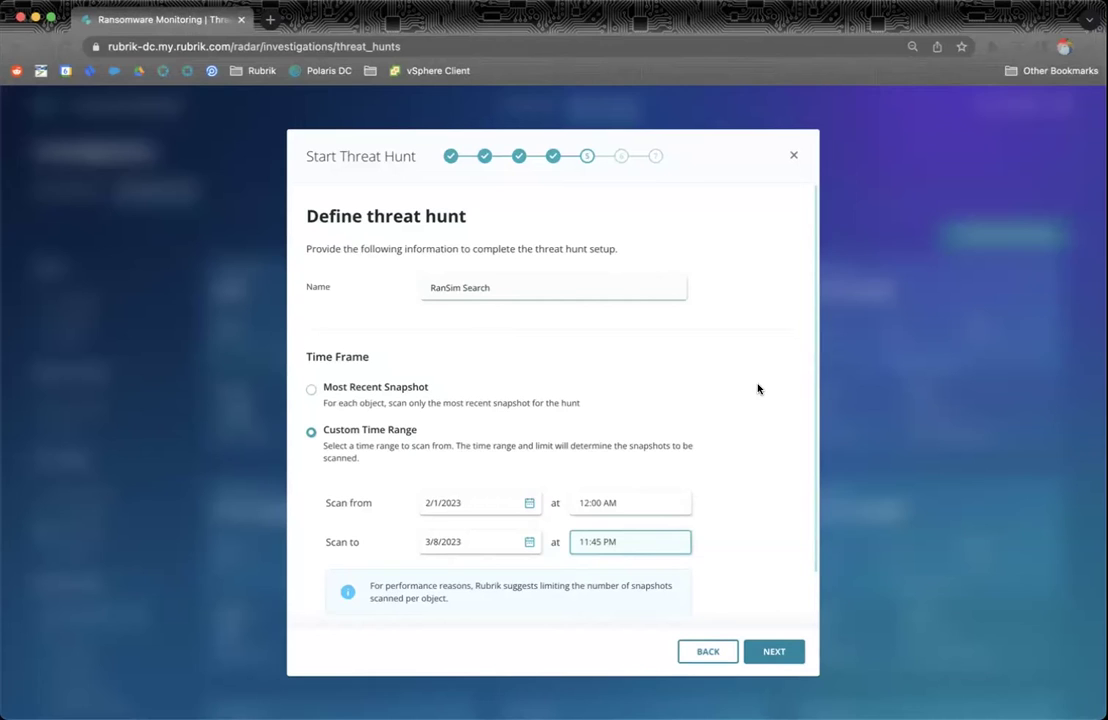
pyautogui.click(777, 652)
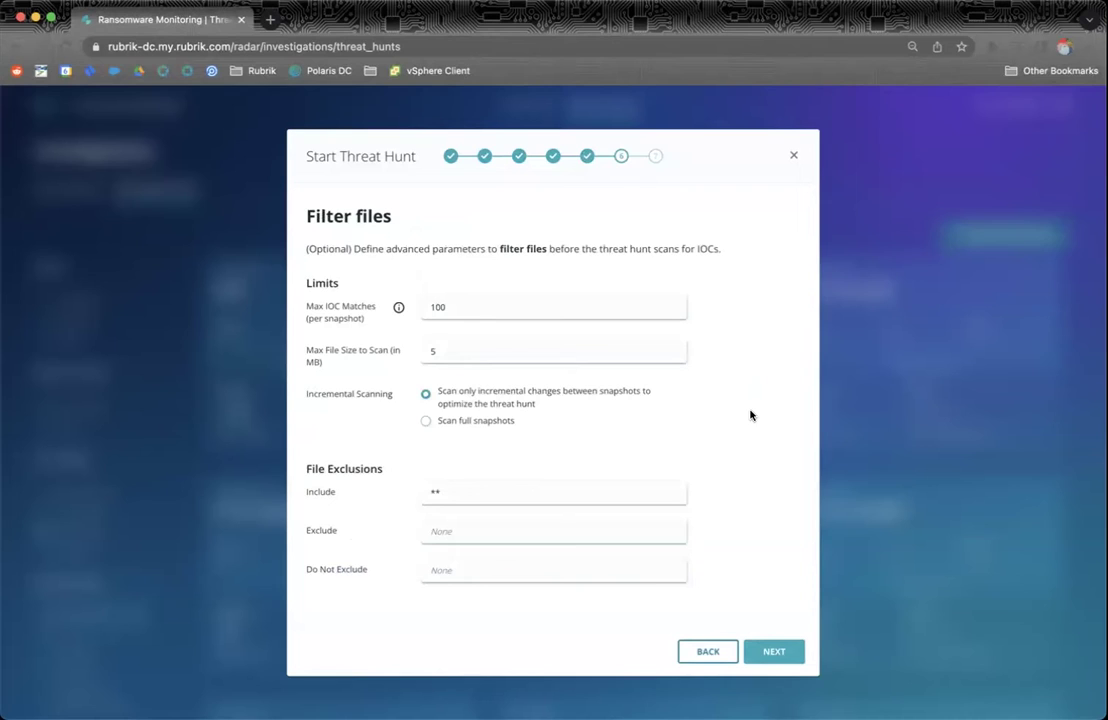
# Step: Proceed with the default file filters to the threat hunt summary, and discard the hunt without starting it
pyautogui.click(448, 353)
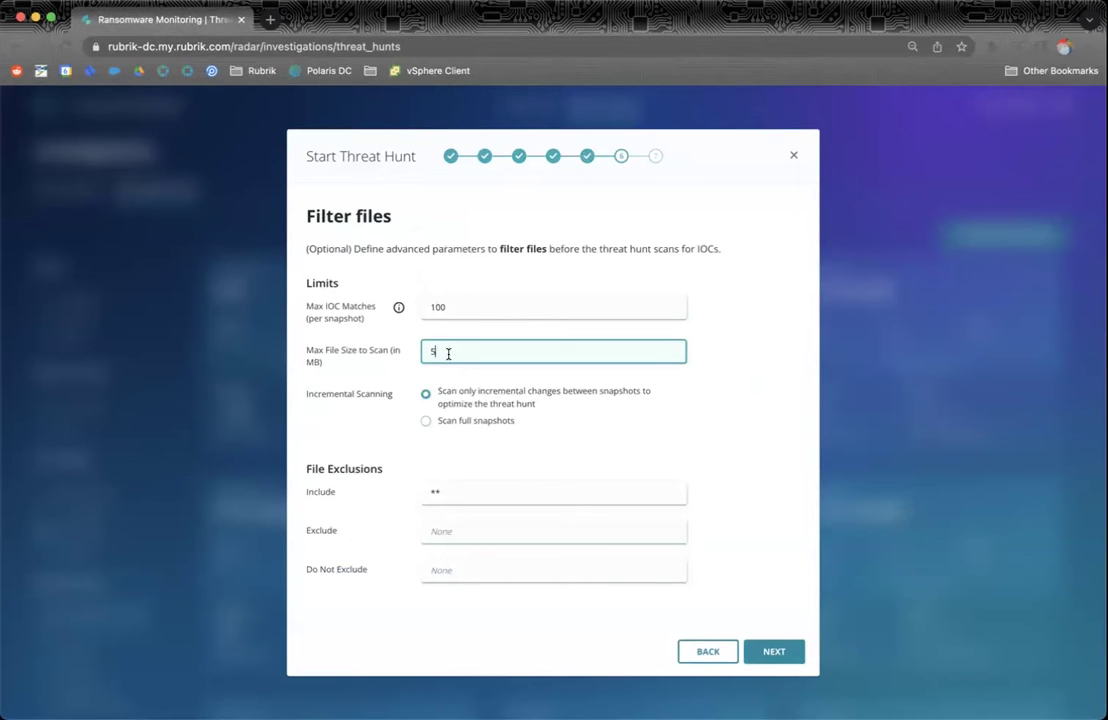
pyautogui.click(762, 508)
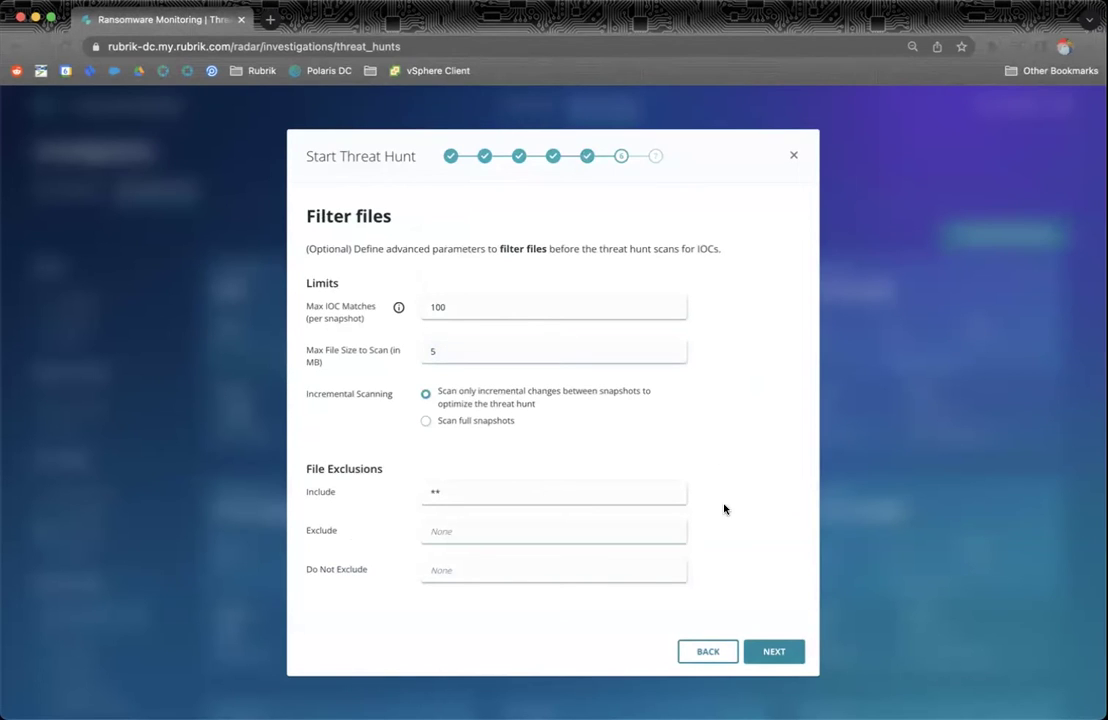
pyautogui.click(773, 652)
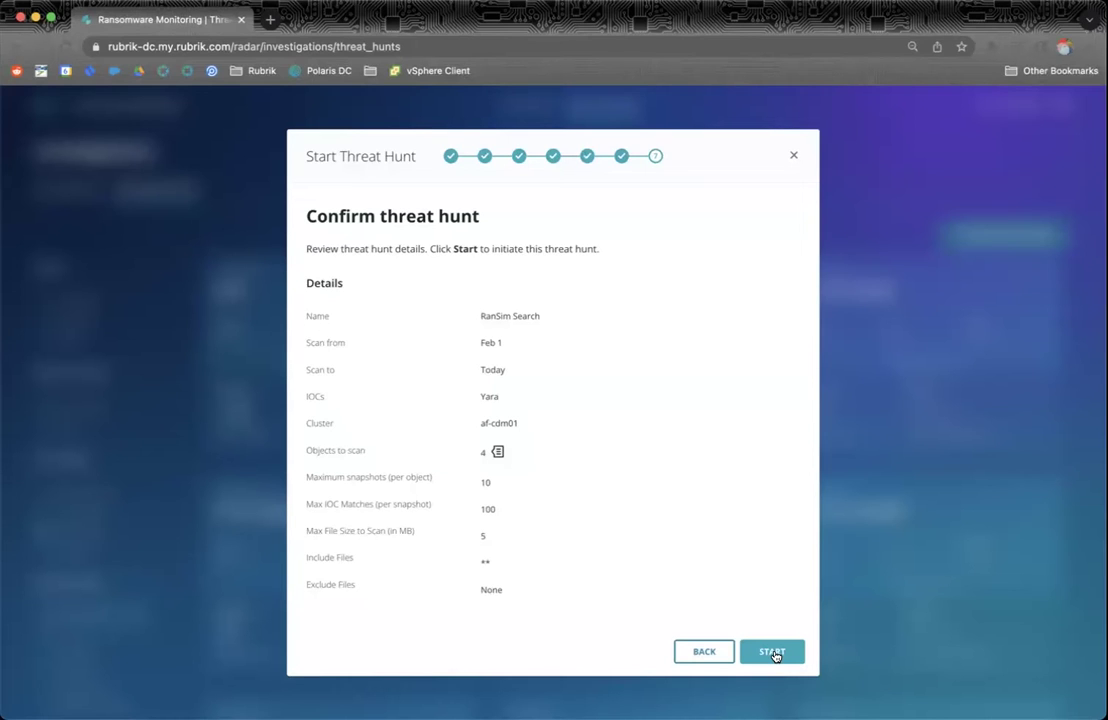
pyautogui.click(794, 156)
pyautogui.click(766, 303)
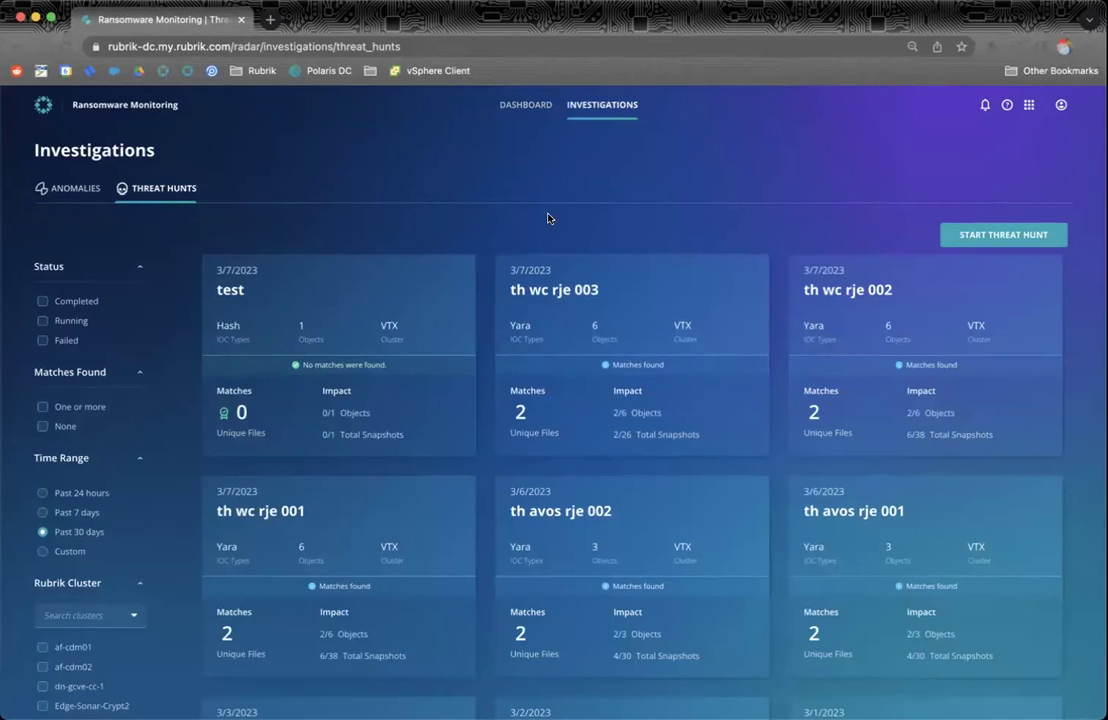
# Step: Open the matches of the 3/1/2023 threat hunt th wc rje 003 with two quarantined files and examine the affected objects
pyautogui.scroll(-2, 590, 432)
pyautogui.scroll(-5, 590, 432)
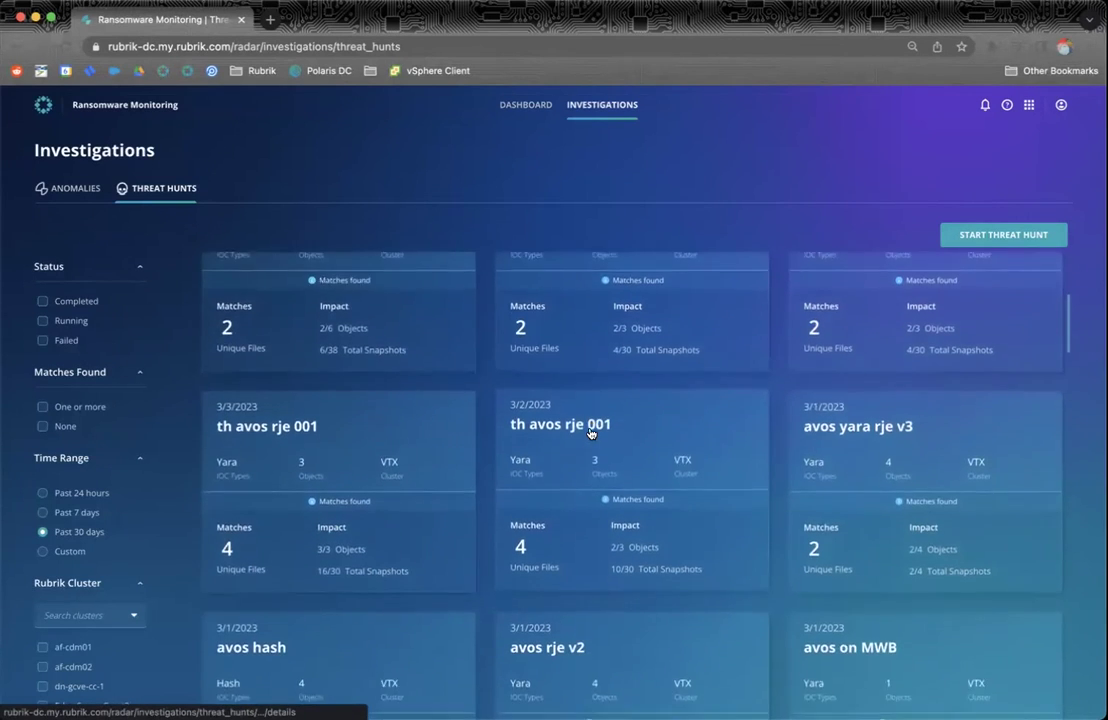
pyautogui.scroll(-5, 590, 432)
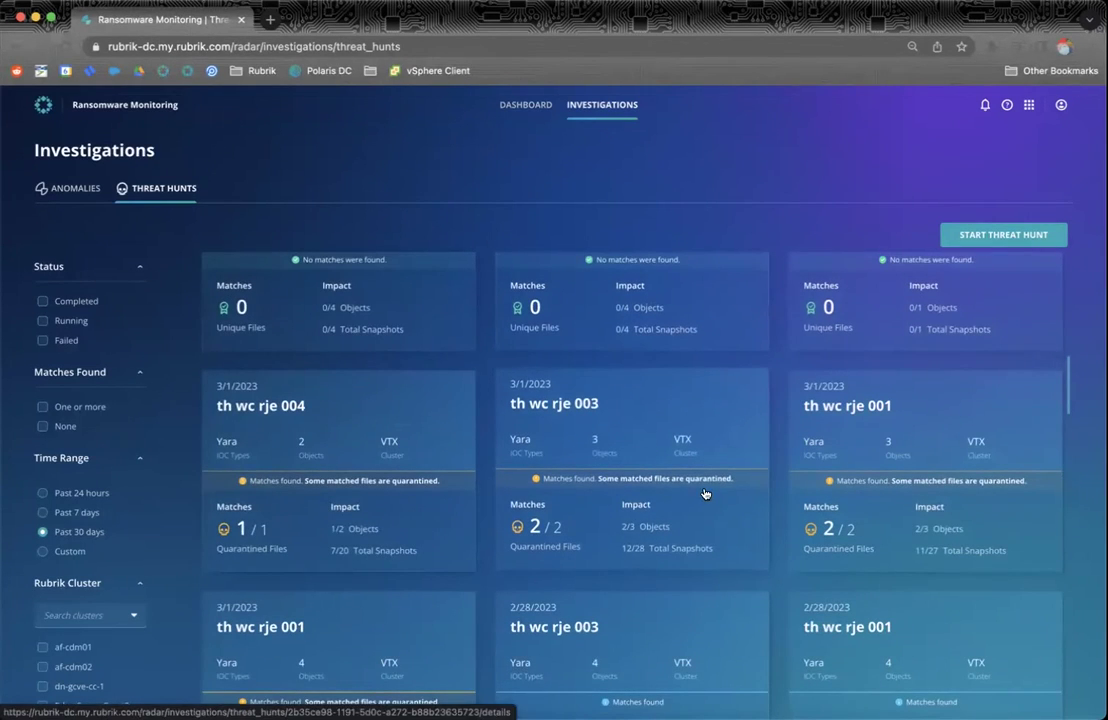
pyautogui.click(630, 500)
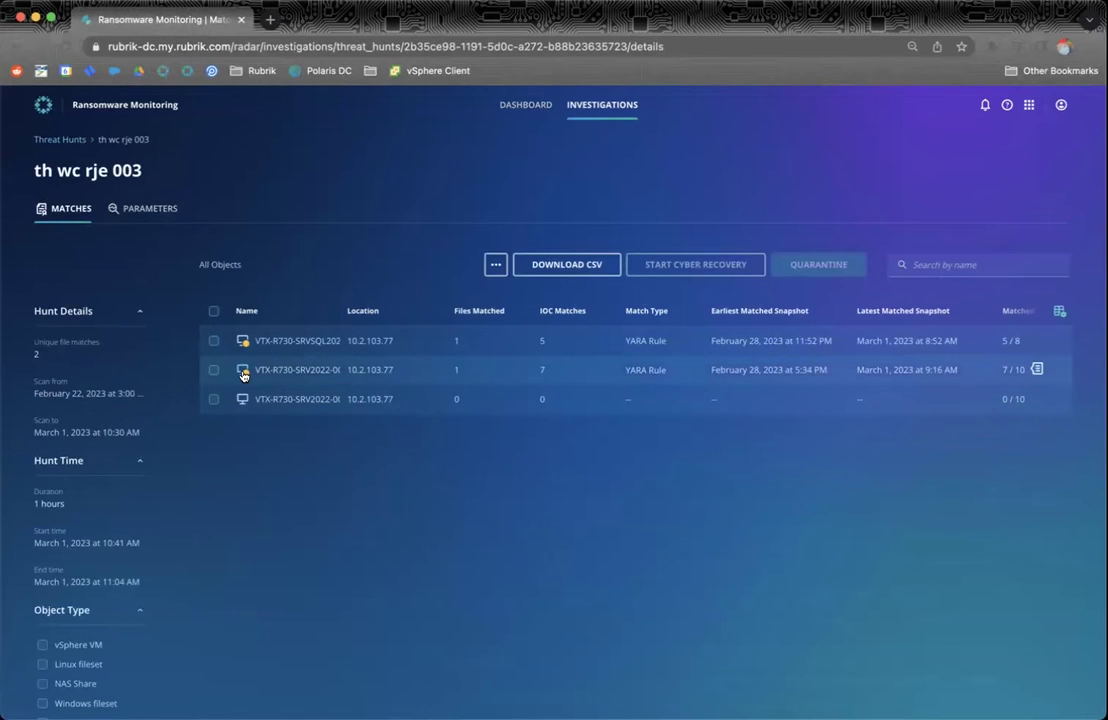
pyautogui.moveTo(243, 375)
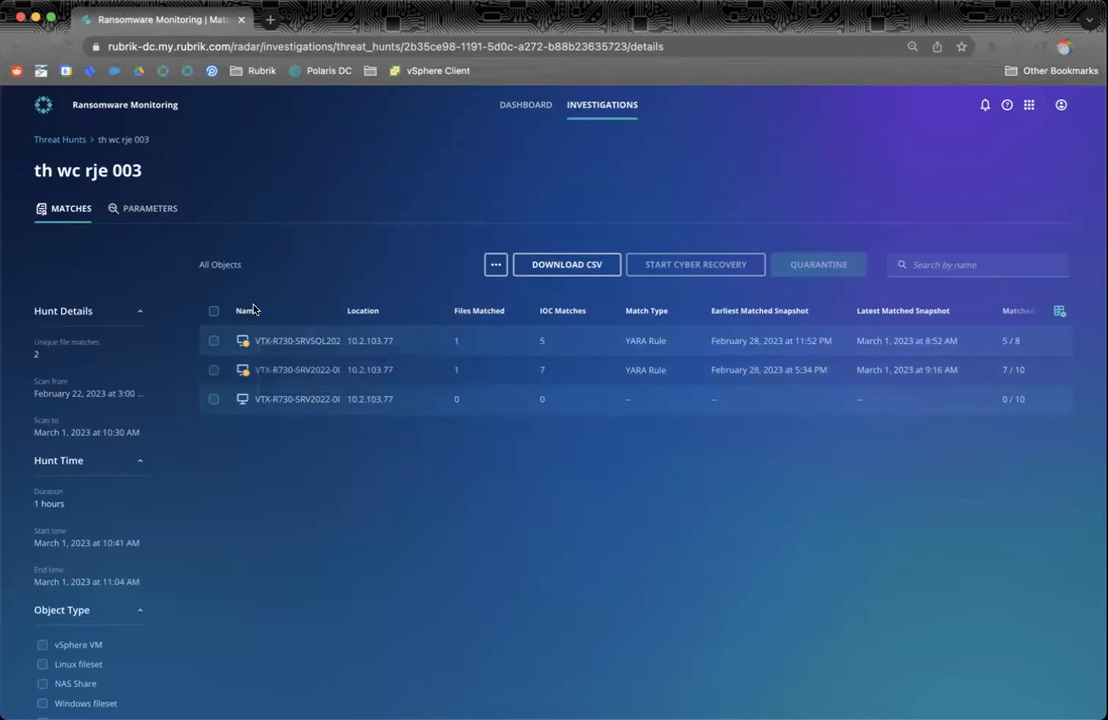
# Step: Release VTX-R730-SRVSQL2022 and VTX-R730-SRV2022-001 from quarantine, confirming with REMOVE, and clear the object selection
pyautogui.click(213, 311)
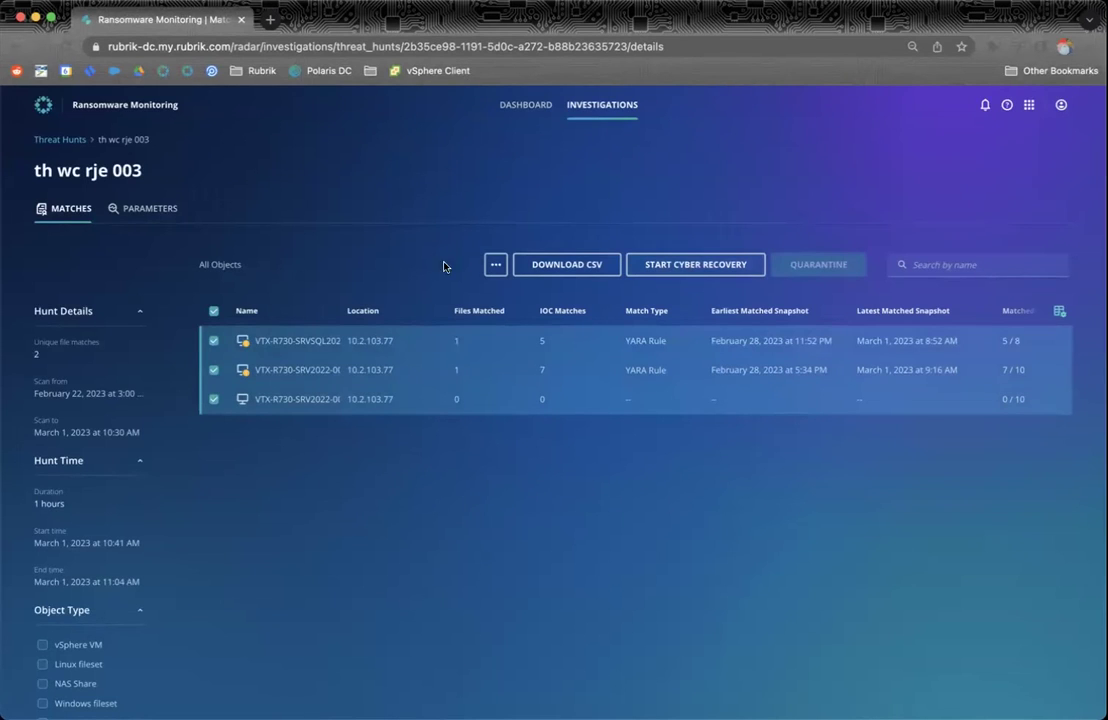
pyautogui.click(213, 311)
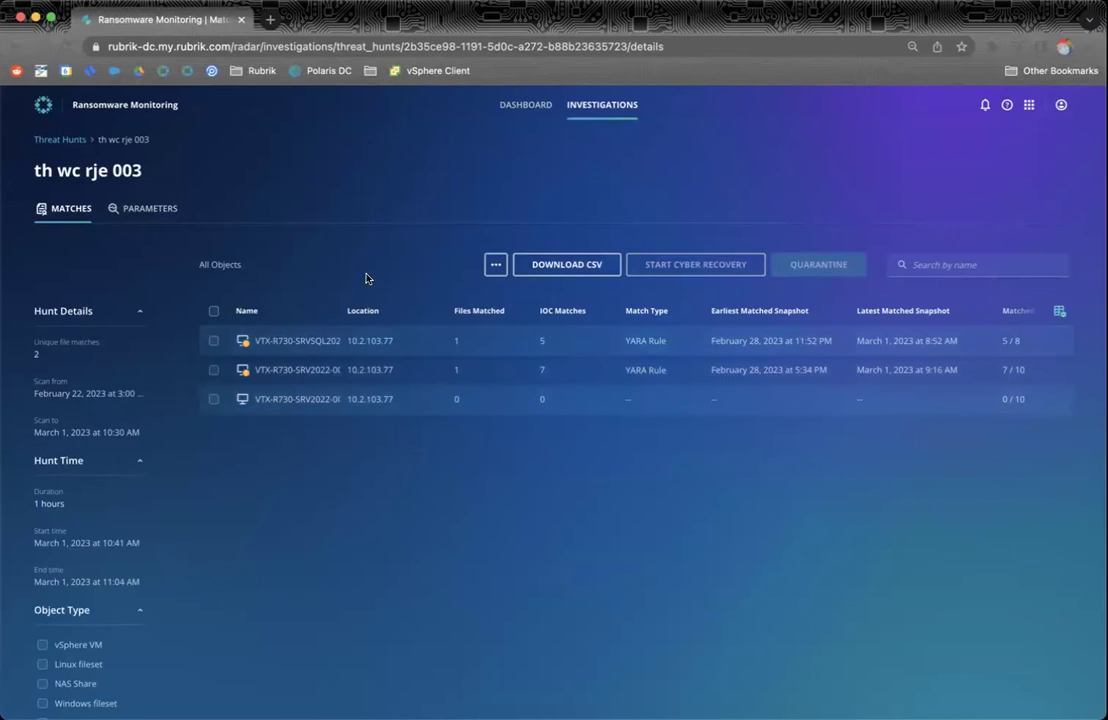
pyautogui.click(213, 340)
pyautogui.click(213, 370)
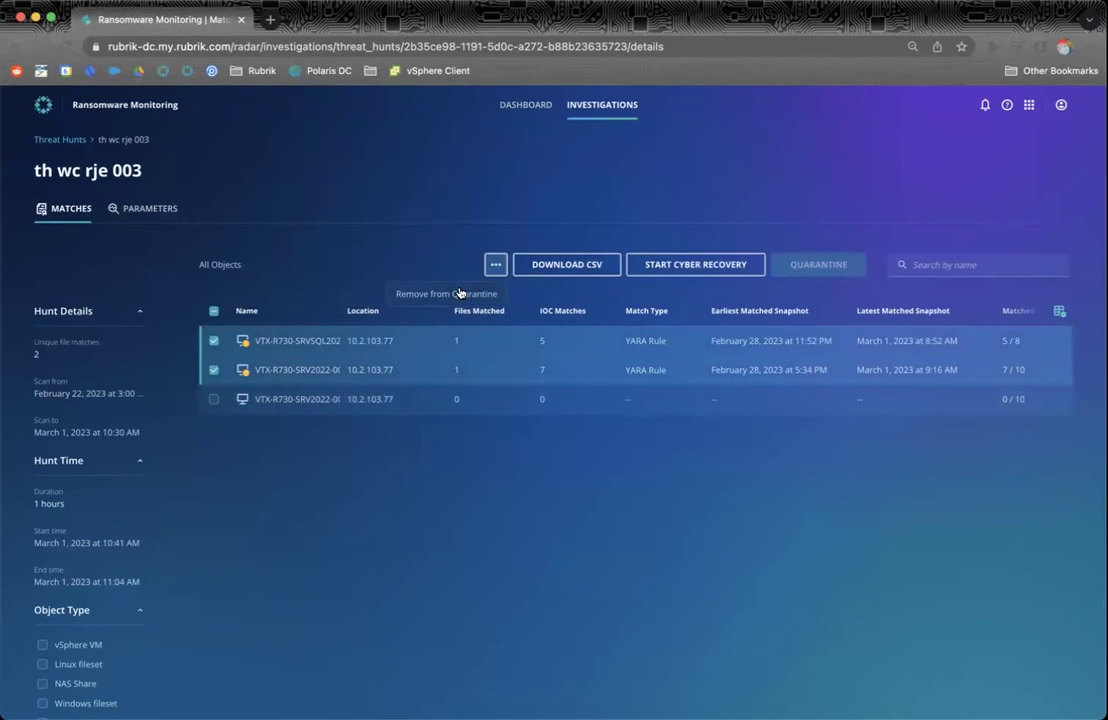
pyautogui.click(459, 293)
pyautogui.click(352, 470)
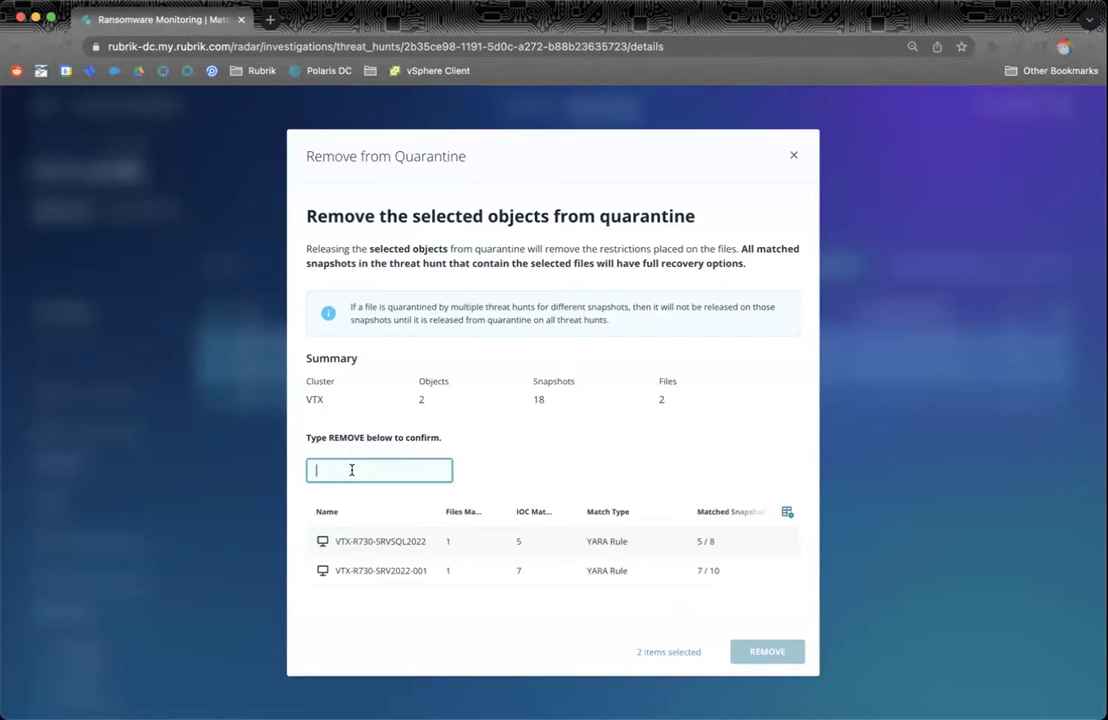
pyautogui.write('REMOVE')
pyautogui.click(787, 655)
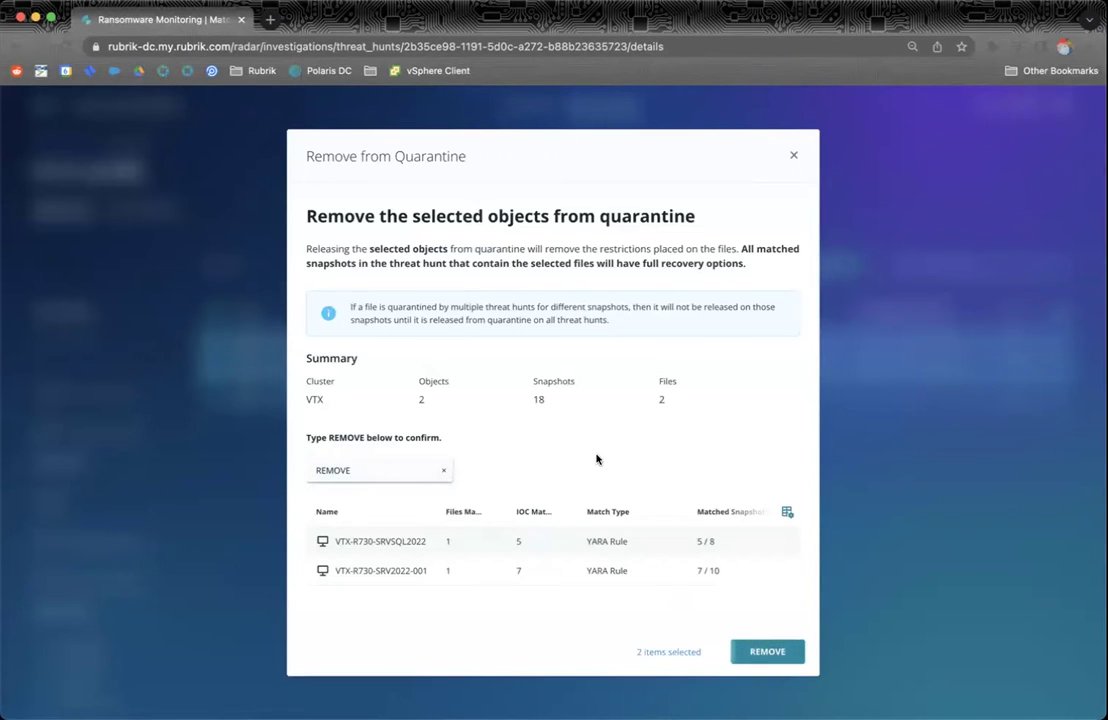
pyautogui.click(774, 658)
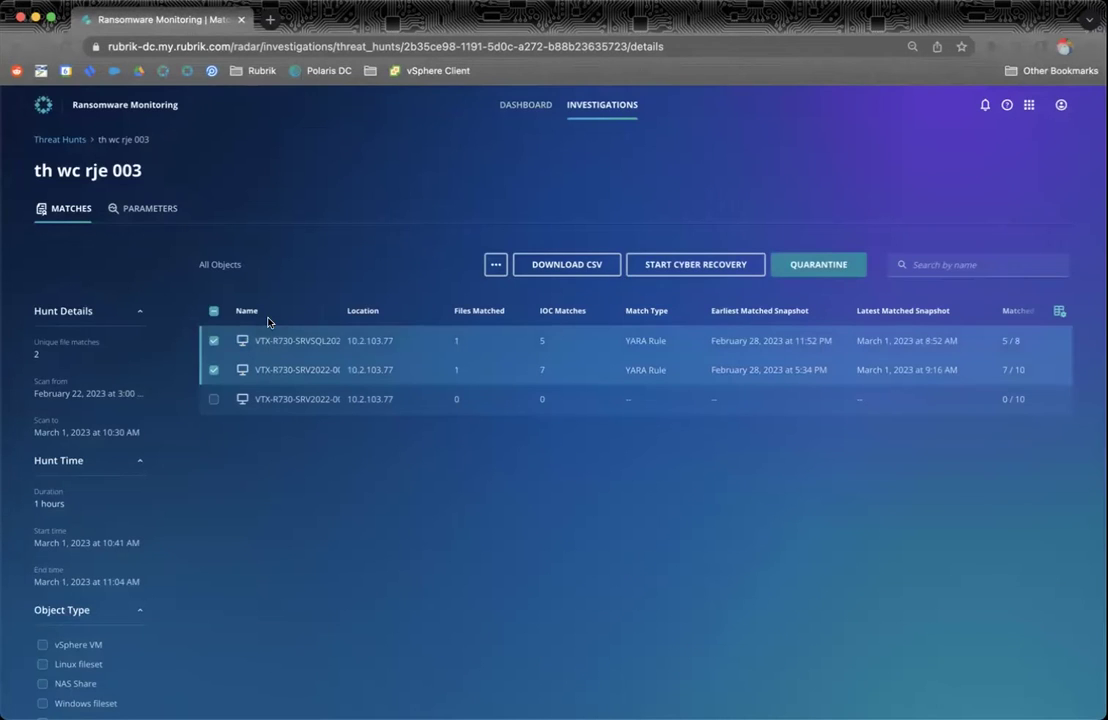
pyautogui.click(213, 311)
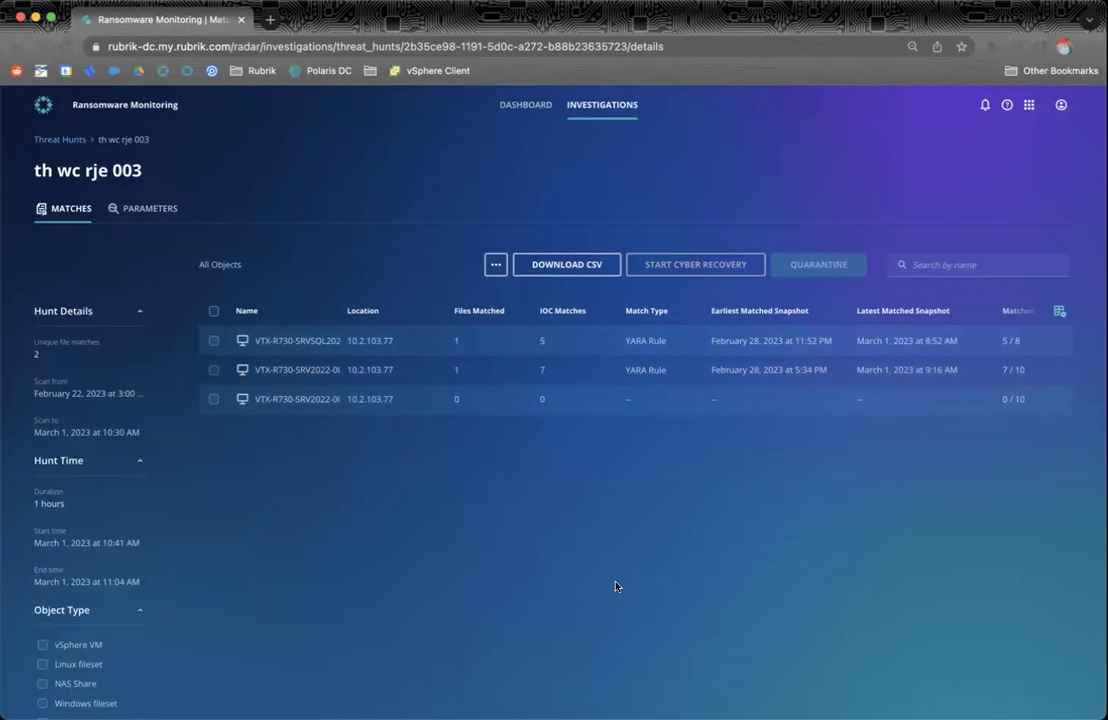
# Step: Review the scan status of VTX-R730-SRVSQL2022's snapshots and inspect the WannaCry YARA rule in the hunt's parameters
pyautogui.moveTo(1031, 340)
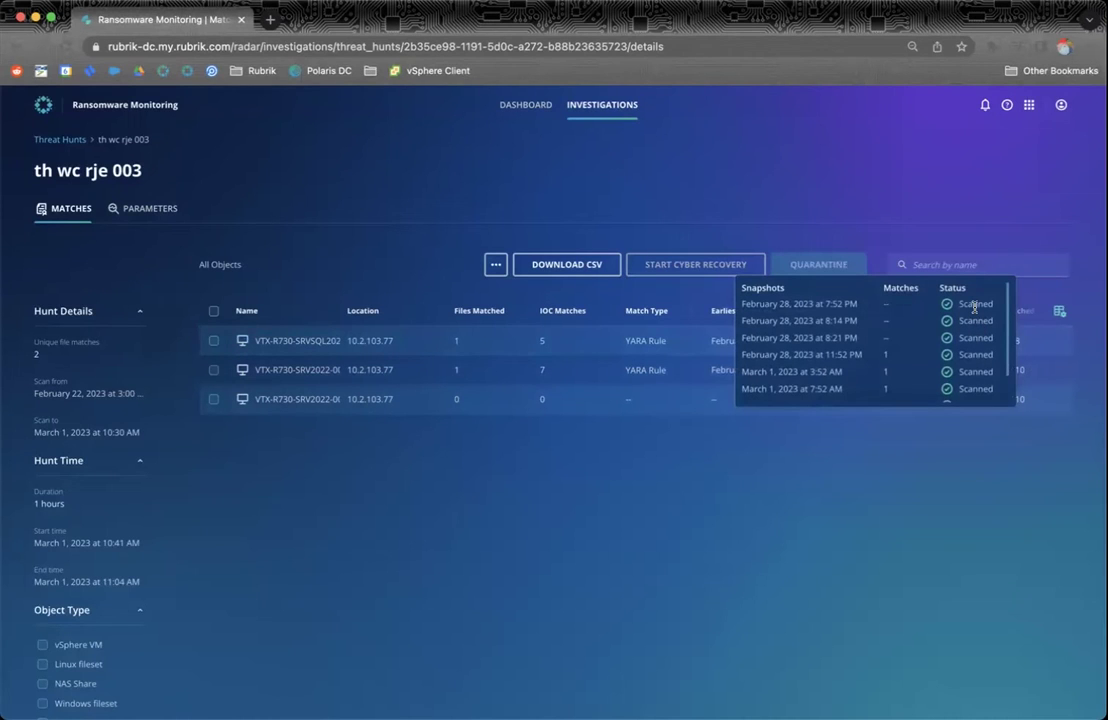
pyautogui.scroll(-1, 974, 307)
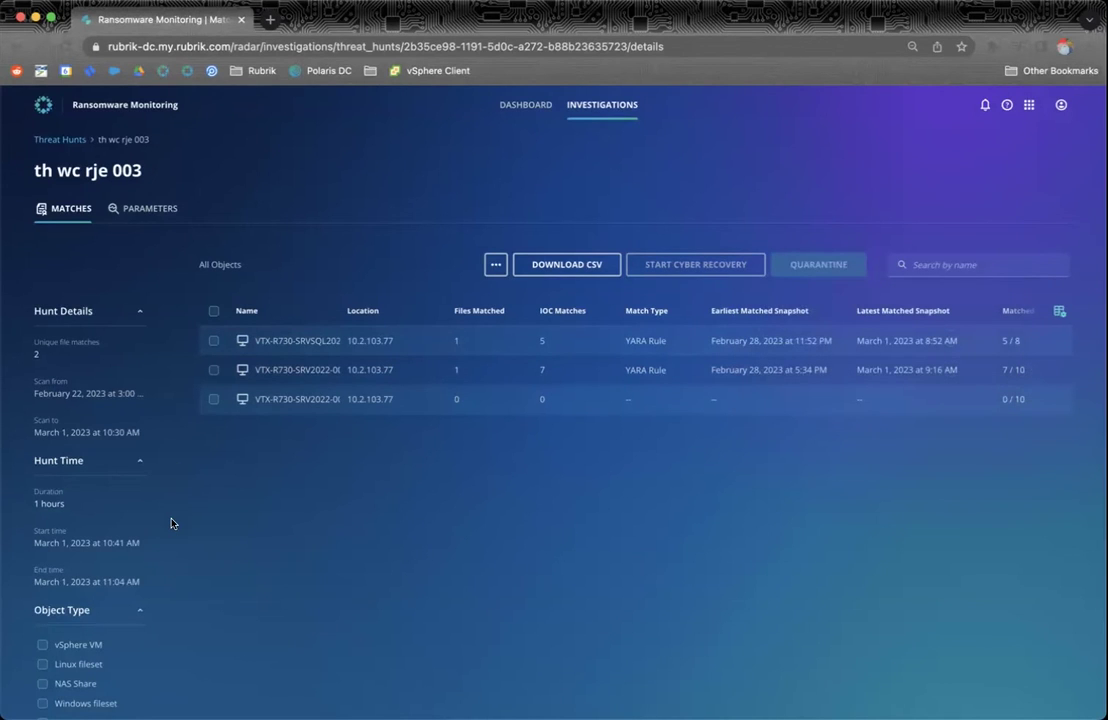
pyautogui.click(140, 212)
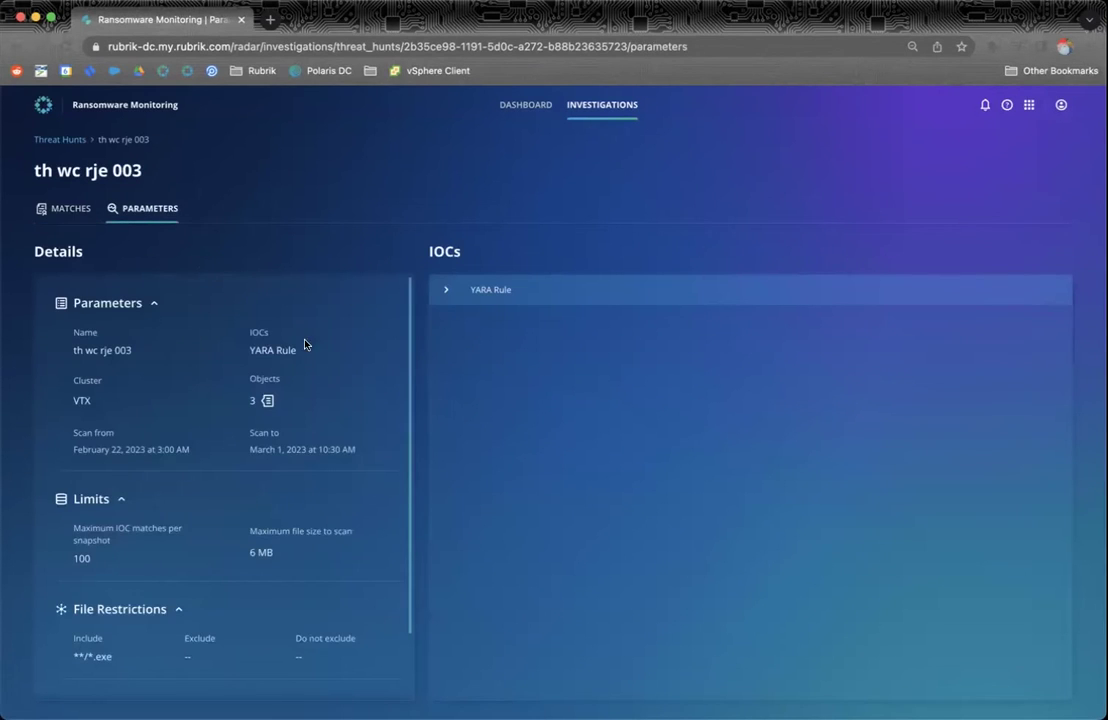
pyautogui.doubleClick(267, 346)
pyautogui.click(446, 290)
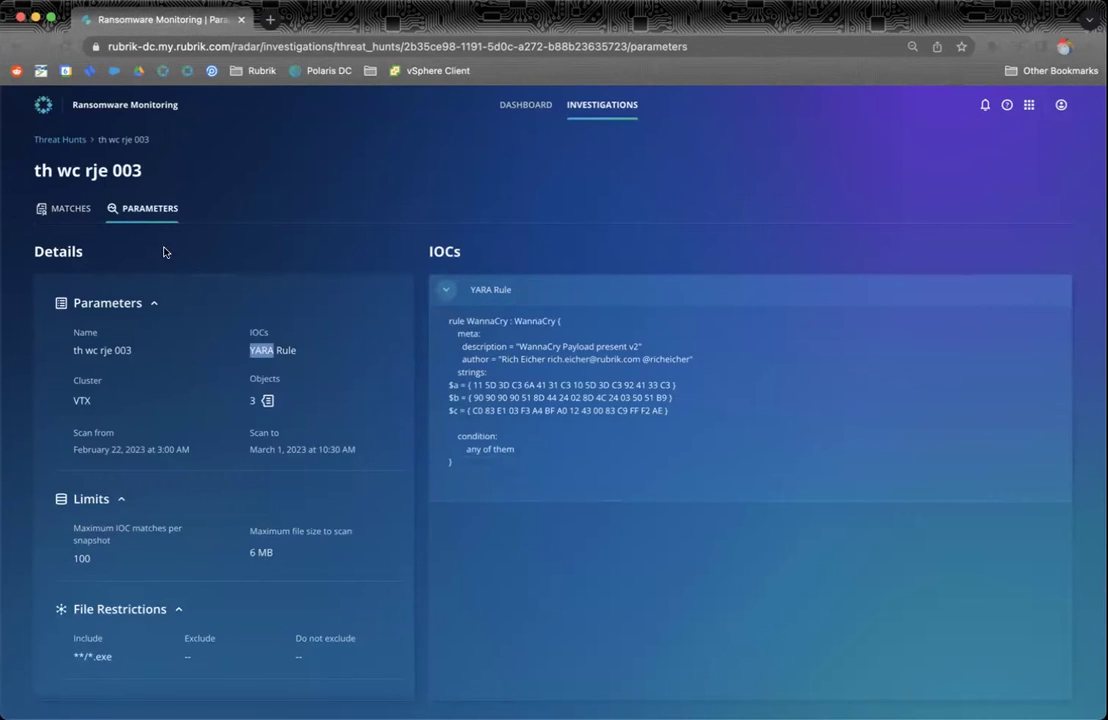
# Step: Return to the hunt's matches and examine the matched file on VTX-R730-SRV2022-001
pyautogui.click(69, 210)
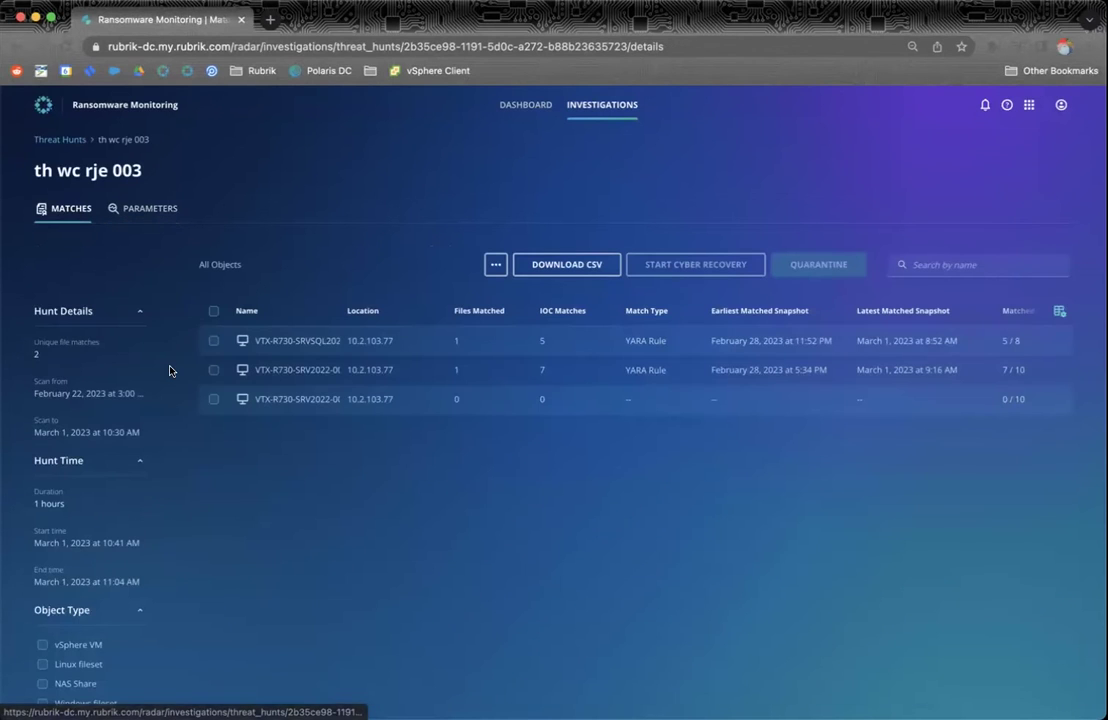
pyautogui.click(291, 370)
pyautogui.click(304, 344)
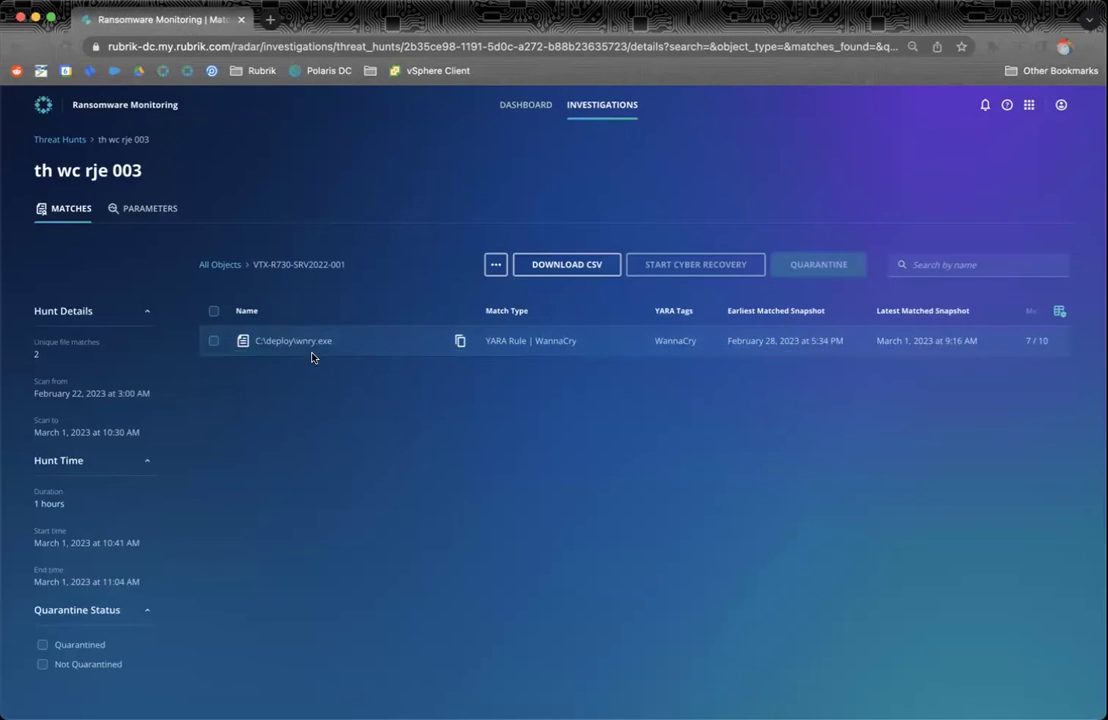
pyautogui.click(311, 352)
pyautogui.click(289, 348)
pyautogui.moveTo(350, 265); pyautogui.dragTo(251, 266)
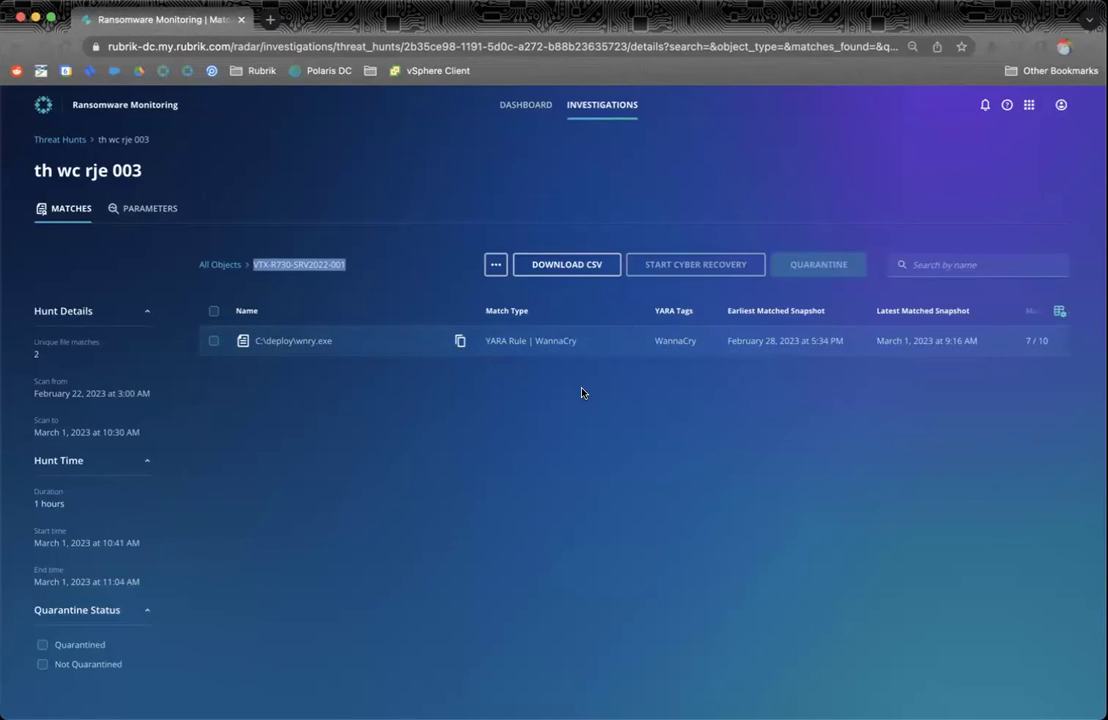
# Step: Quarantine the matched file C:\deploy\wnry.exe on VTX-R730-SRV2022-001
pyautogui.click(213, 341)
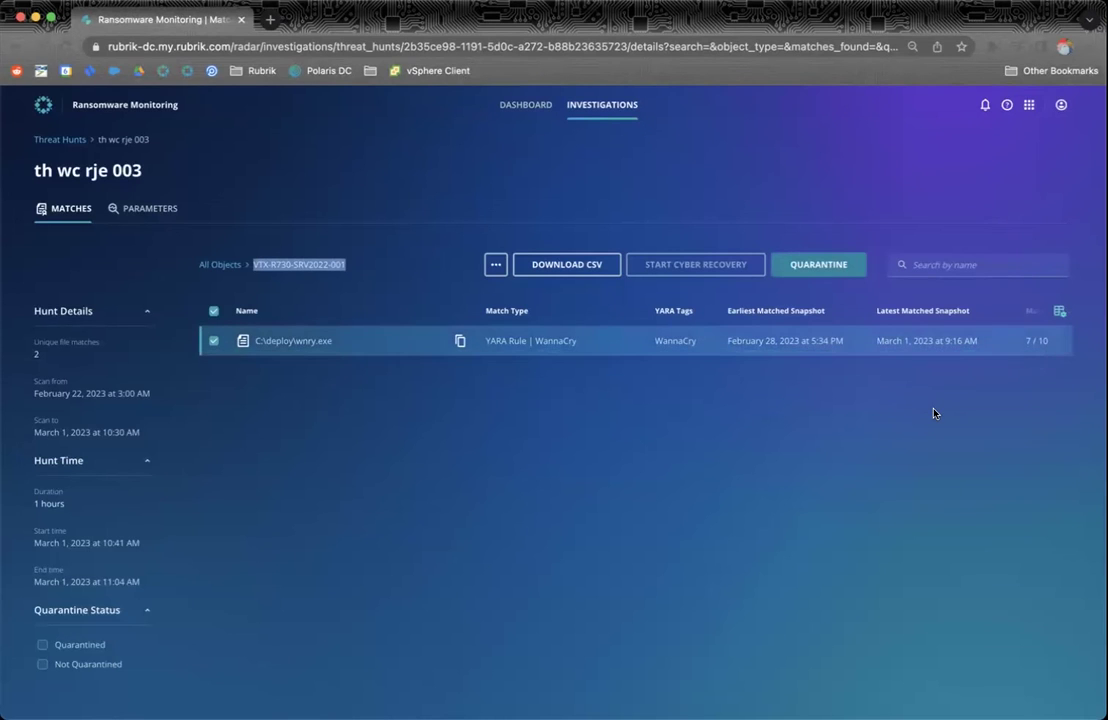
pyautogui.click(802, 266)
pyautogui.click(750, 651)
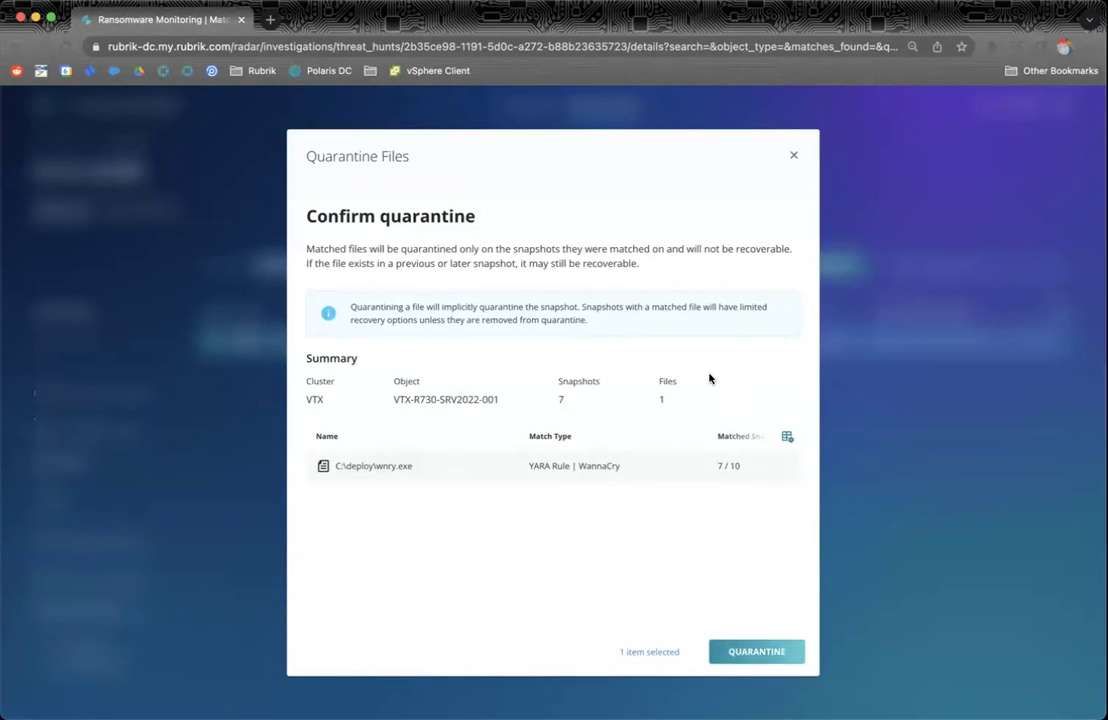
pyautogui.click(762, 648)
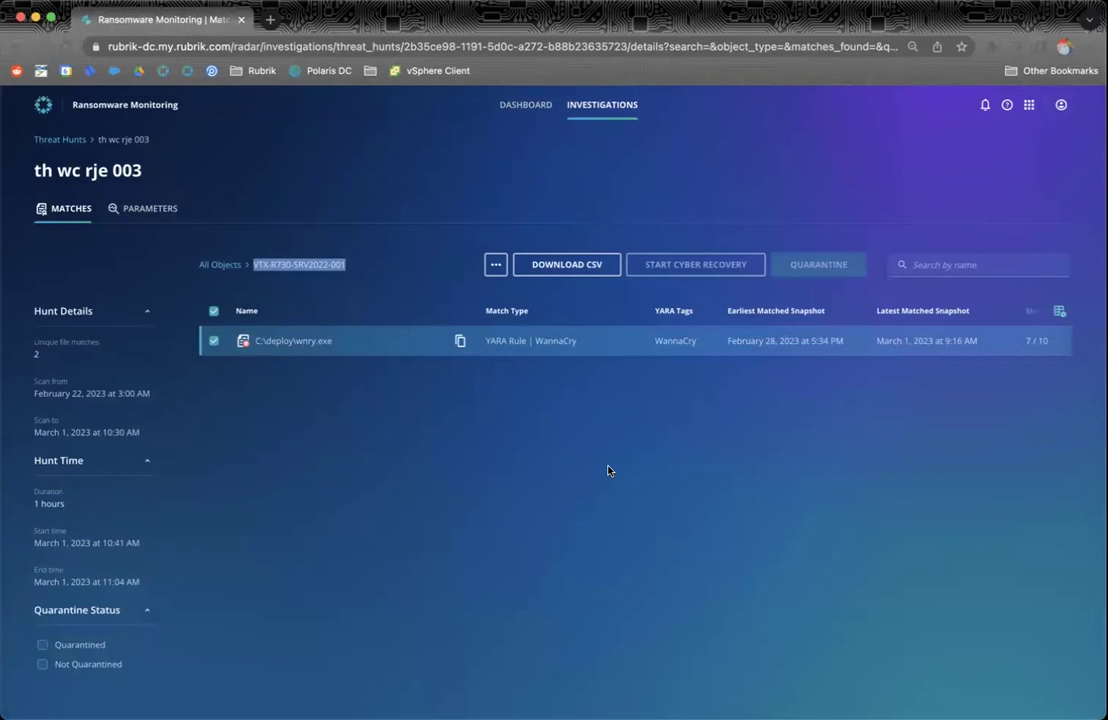
pyautogui.click(321, 416)
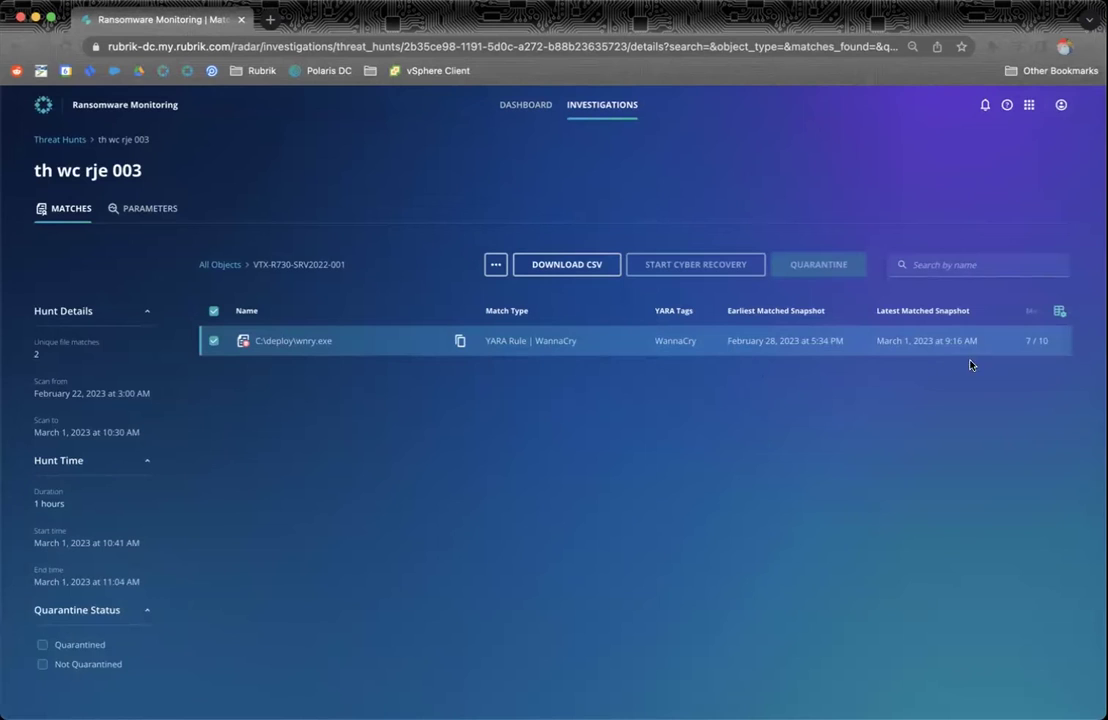
pyautogui.click(270, 343)
# Step: Go back to all objects of the hunt and quarantine the whole object VTX-R730-SRVSQL2022
pyautogui.click(224, 266)
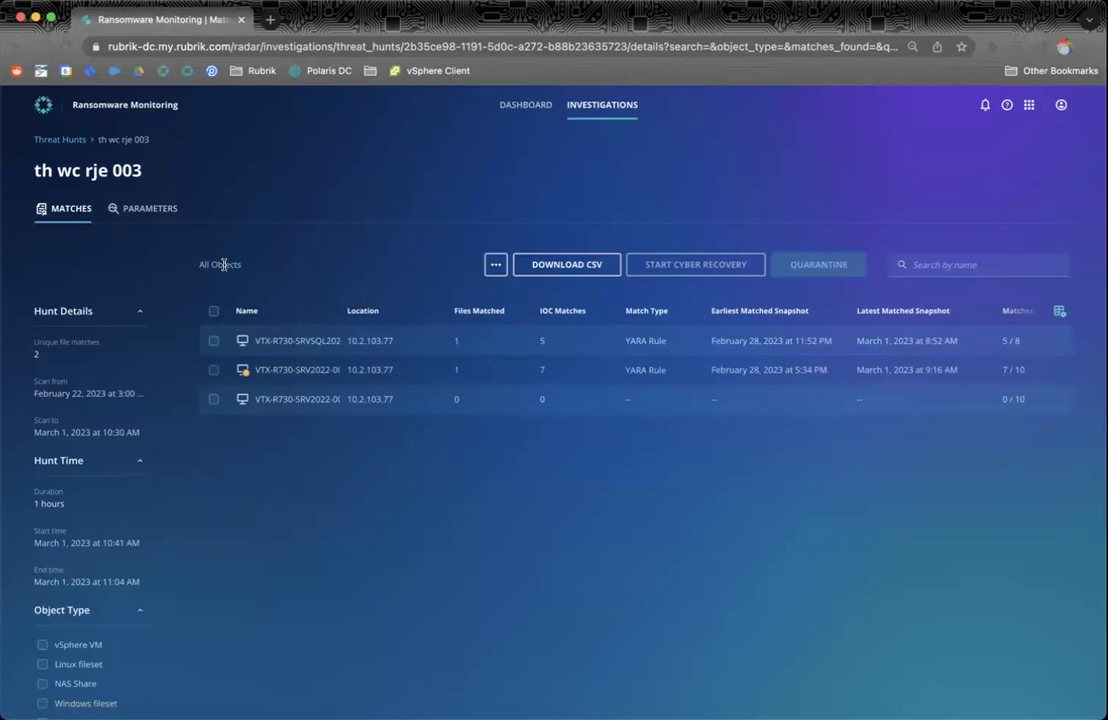
pyautogui.click(213, 342)
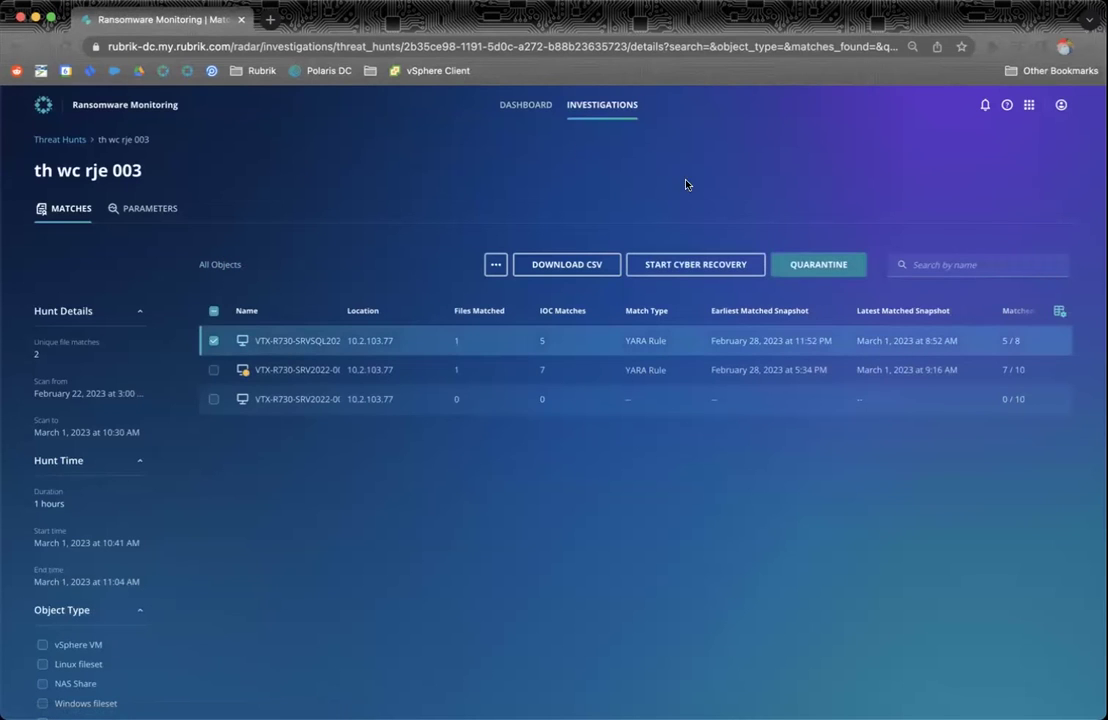
pyautogui.click(816, 276)
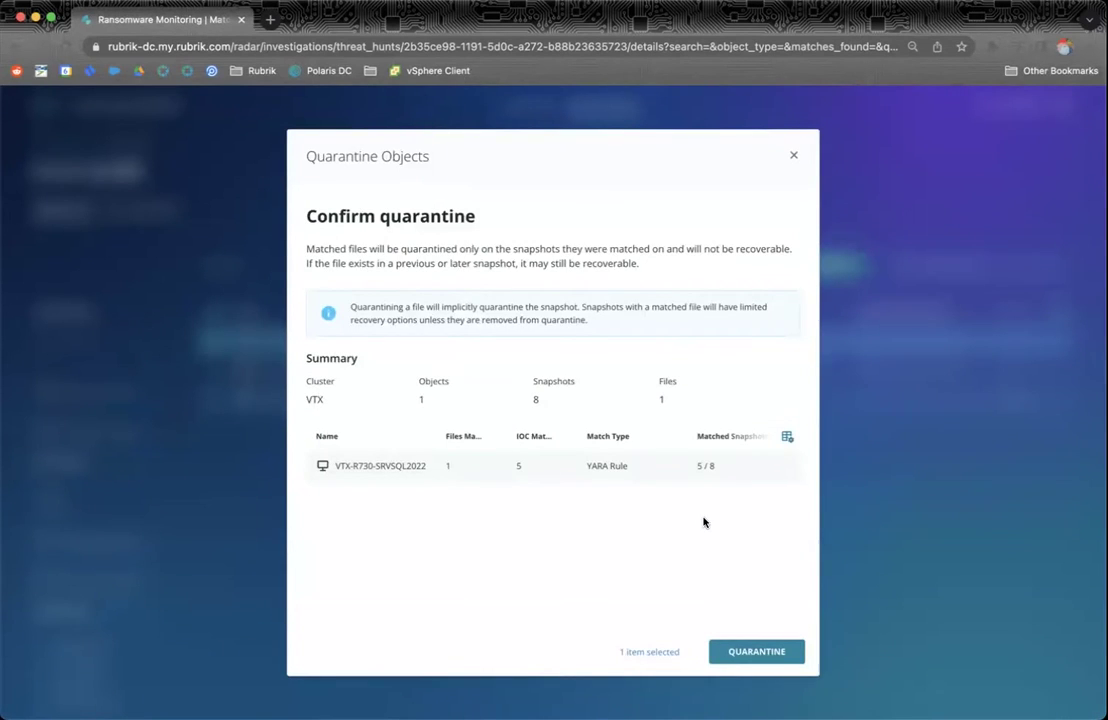
pyautogui.click(757, 652)
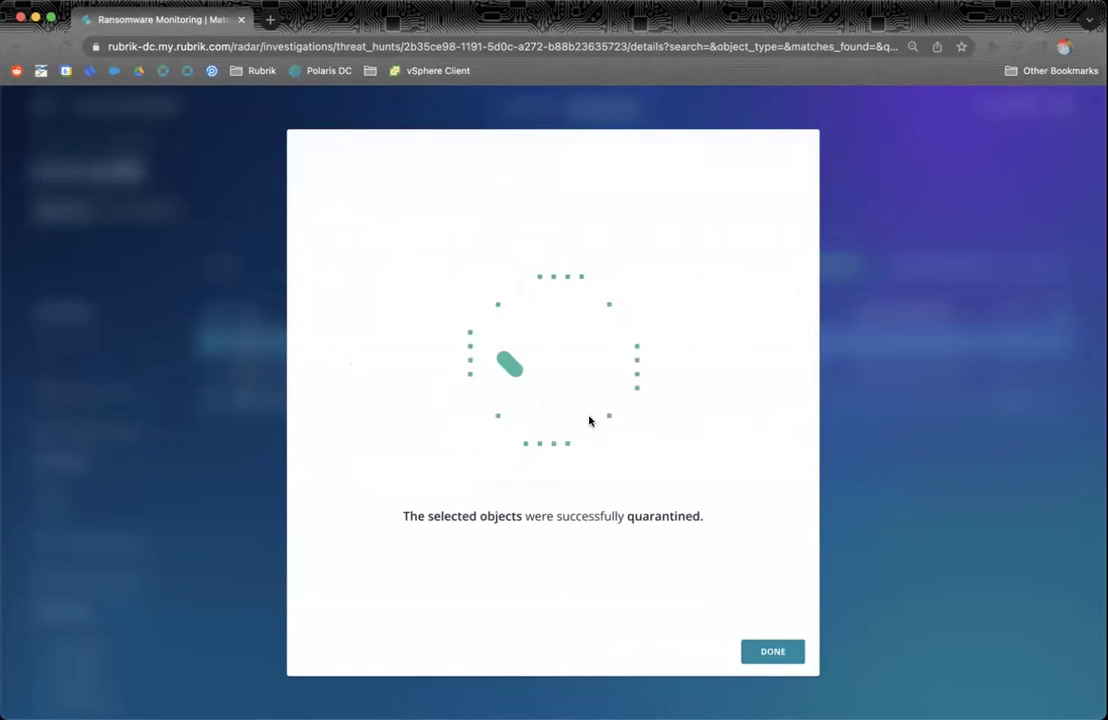
pyautogui.click(770, 650)
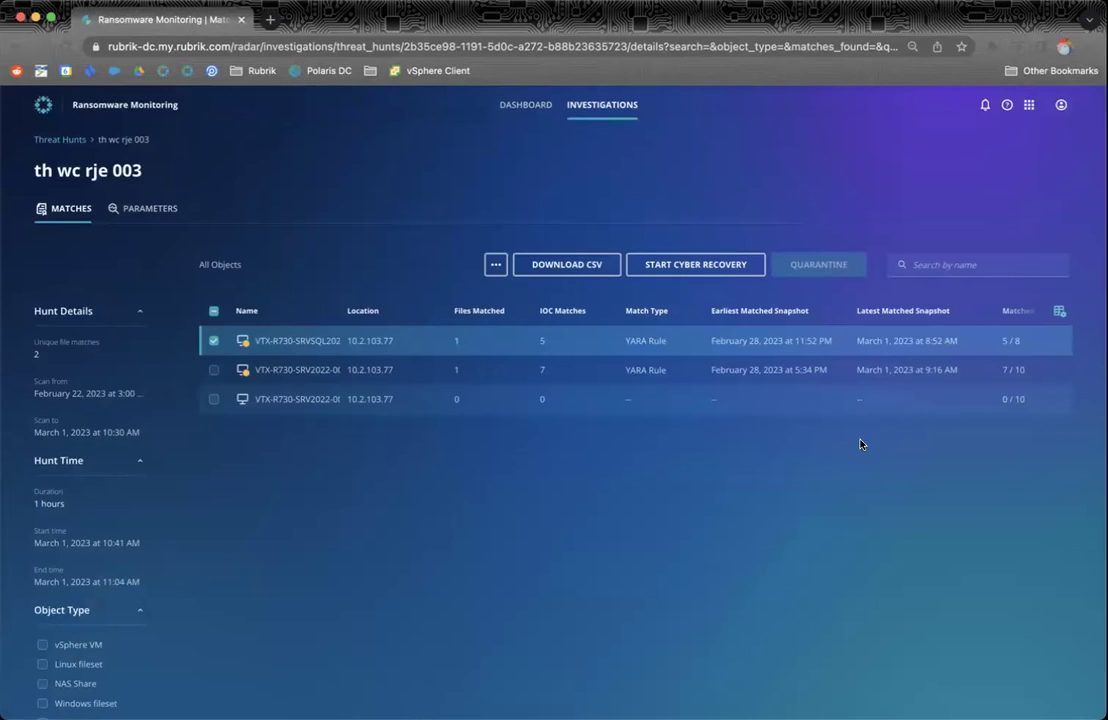
# Step: Start a cyber recovery for all three objects, using the latest snapshots taken before 3/8/2023 at 11:30 PM
pyautogui.click(213, 311)
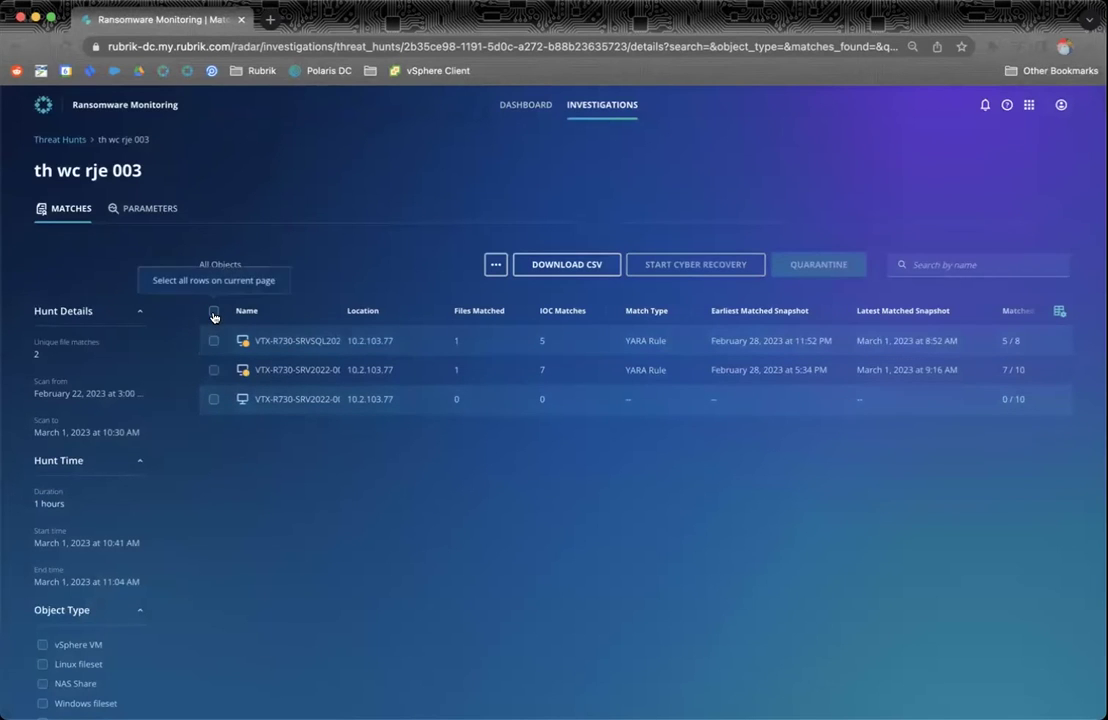
pyautogui.click(213, 312)
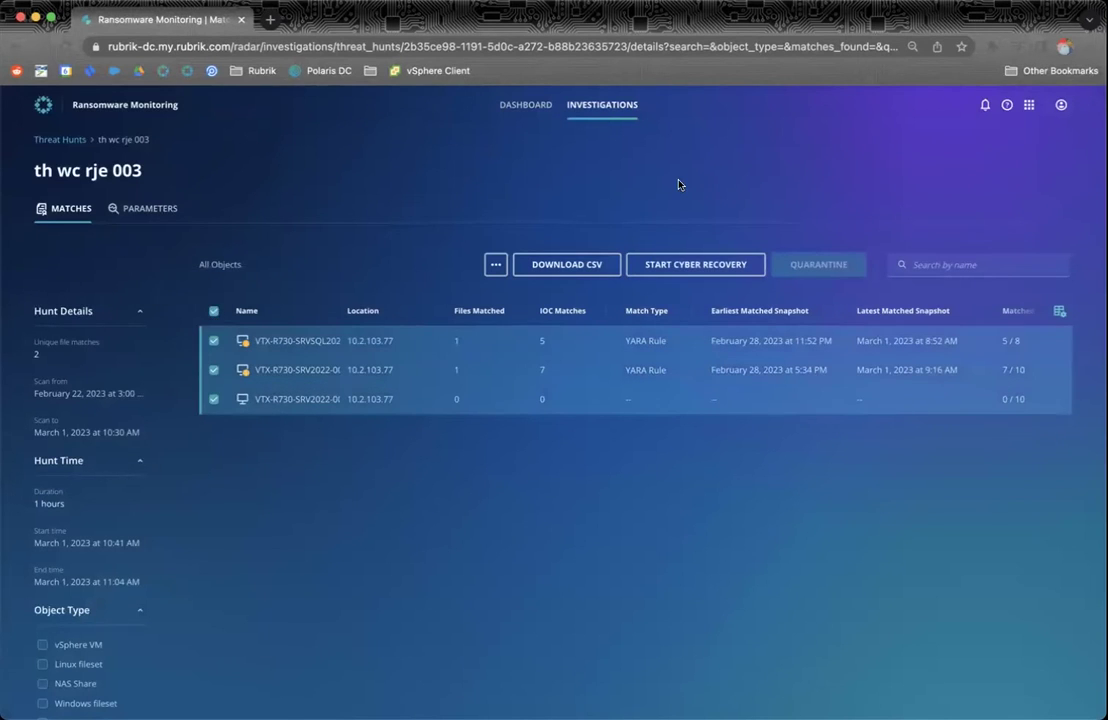
pyautogui.click(696, 266)
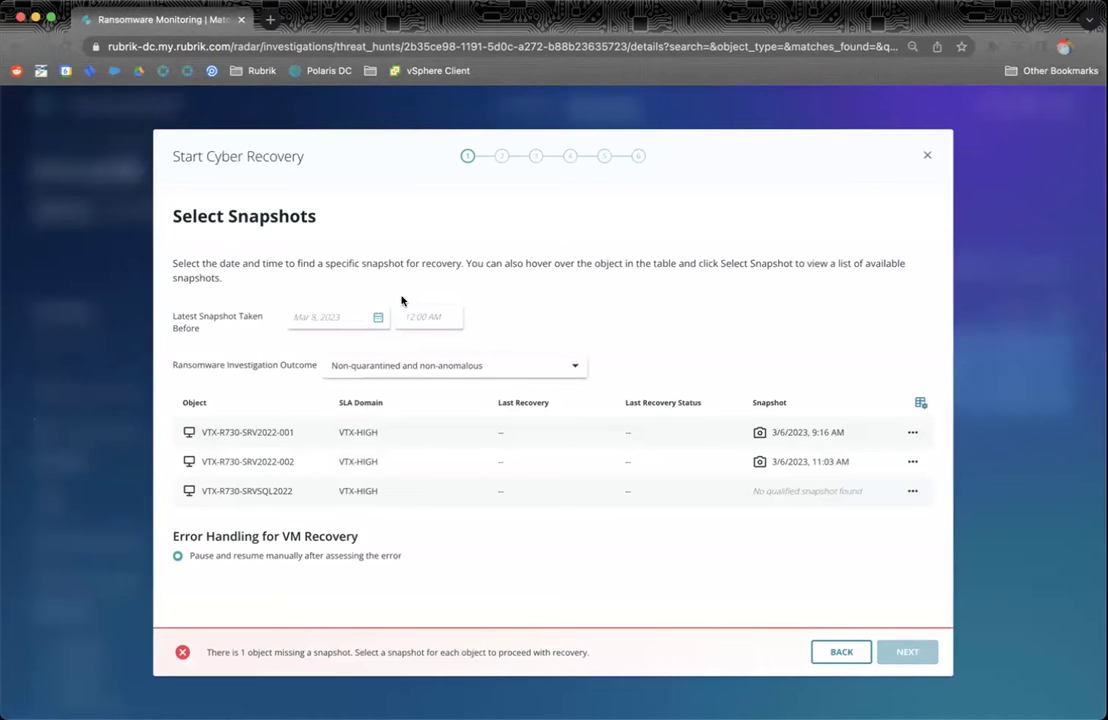
pyautogui.click(377, 319)
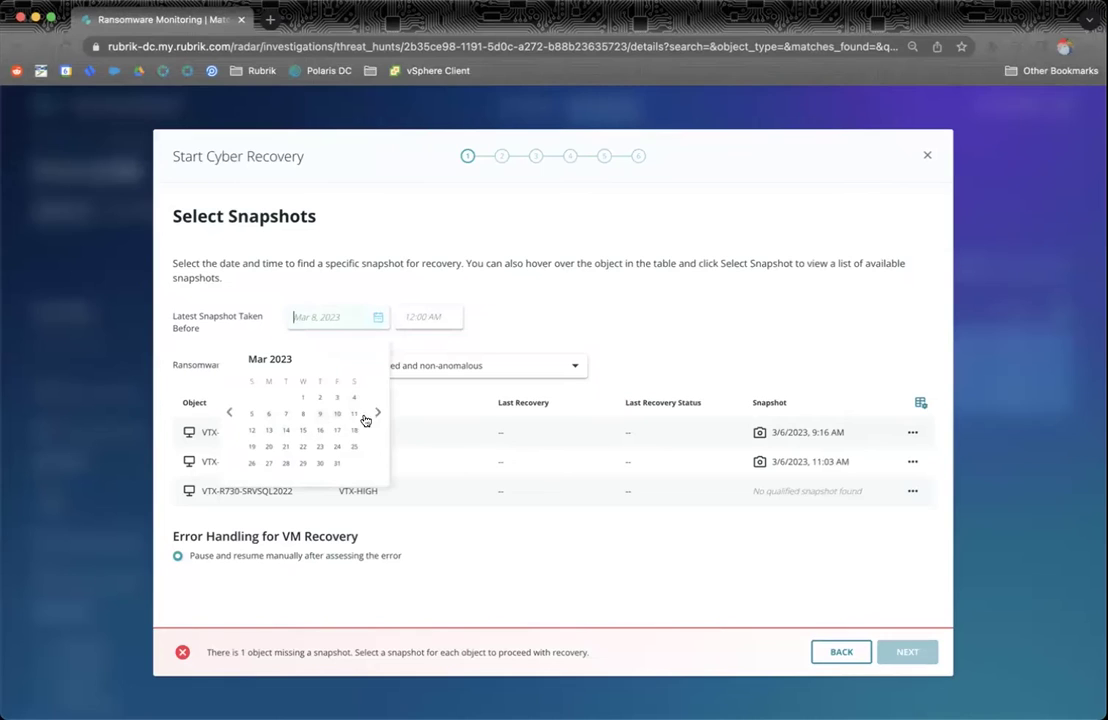
pyautogui.click(304, 414)
pyautogui.click(422, 321)
pyautogui.scroll(-20, 428, 400)
pyautogui.click(430, 480)
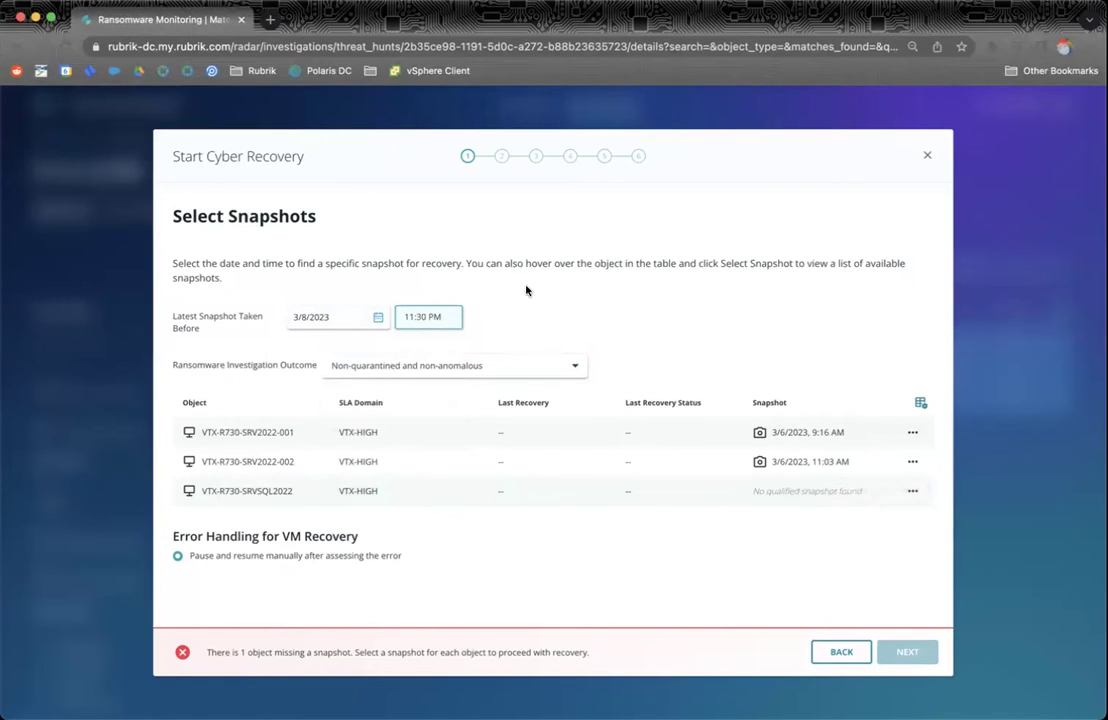
# Step: Choose Non-quarantined and non-anomalous as the ransomware investigation outcome and check the snapshot proposed for each object
pyautogui.click(456, 366)
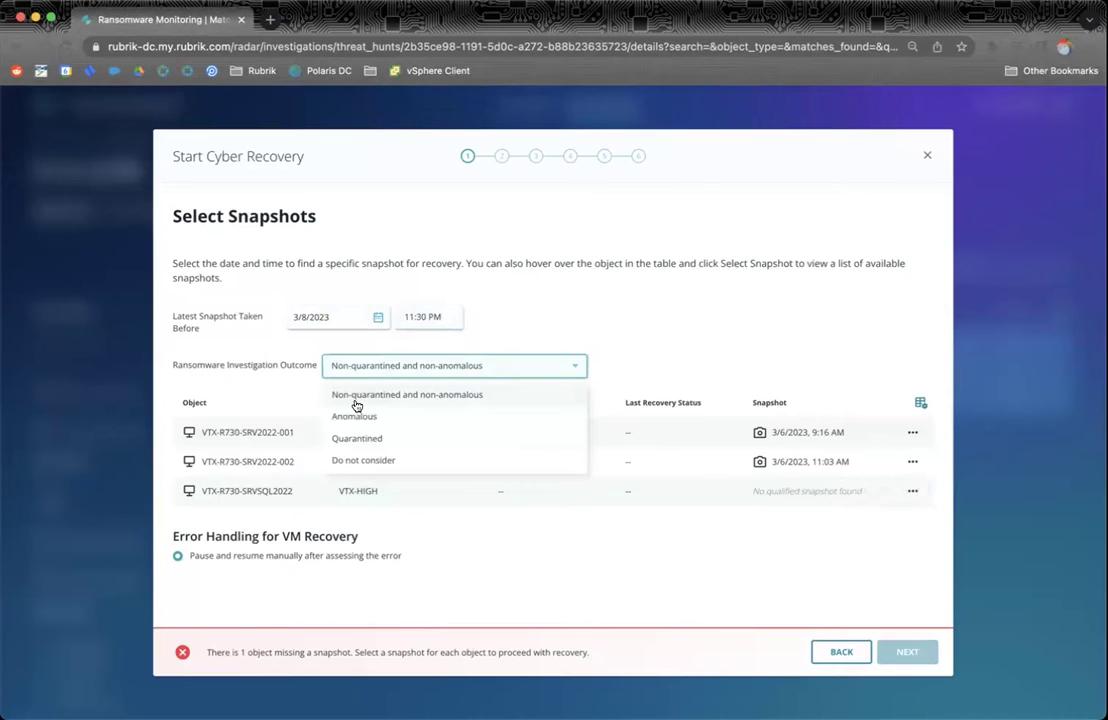
pyautogui.click(489, 396)
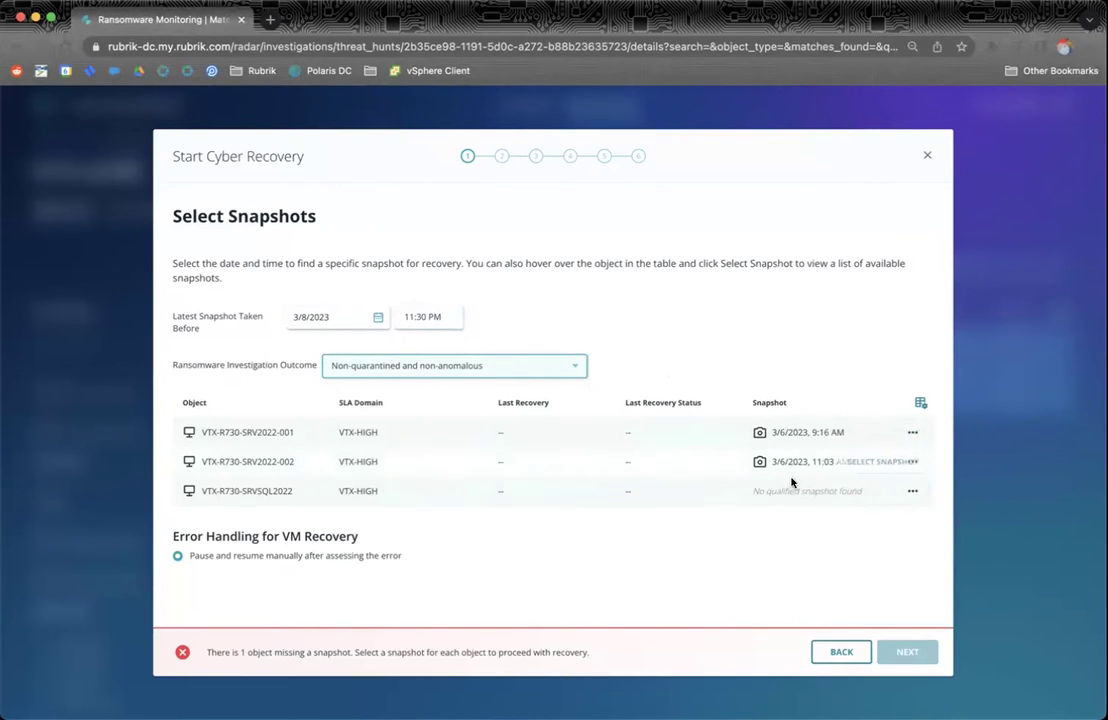
pyautogui.moveTo(793, 480)
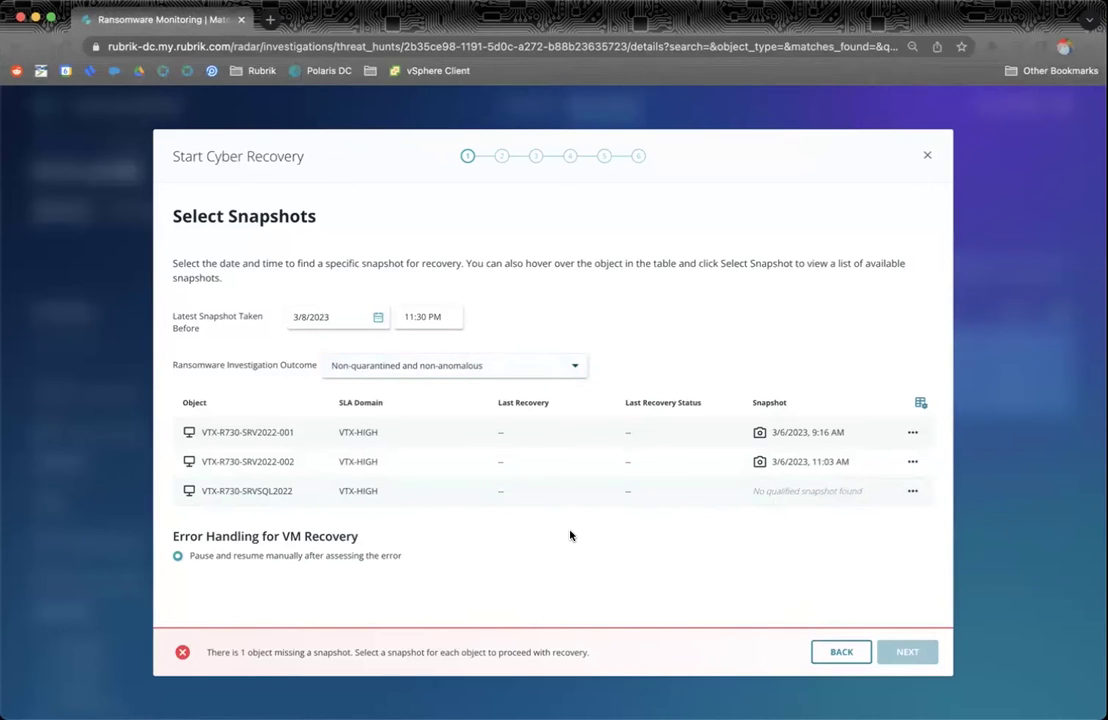
pyautogui.moveTo(816, 492)
# Step: Try the investigation outcome Do not consider, check VTX-R730-SRVSQL2022's snapshot, and restore Non-quarantined and non-anomalous
pyautogui.click(368, 368)
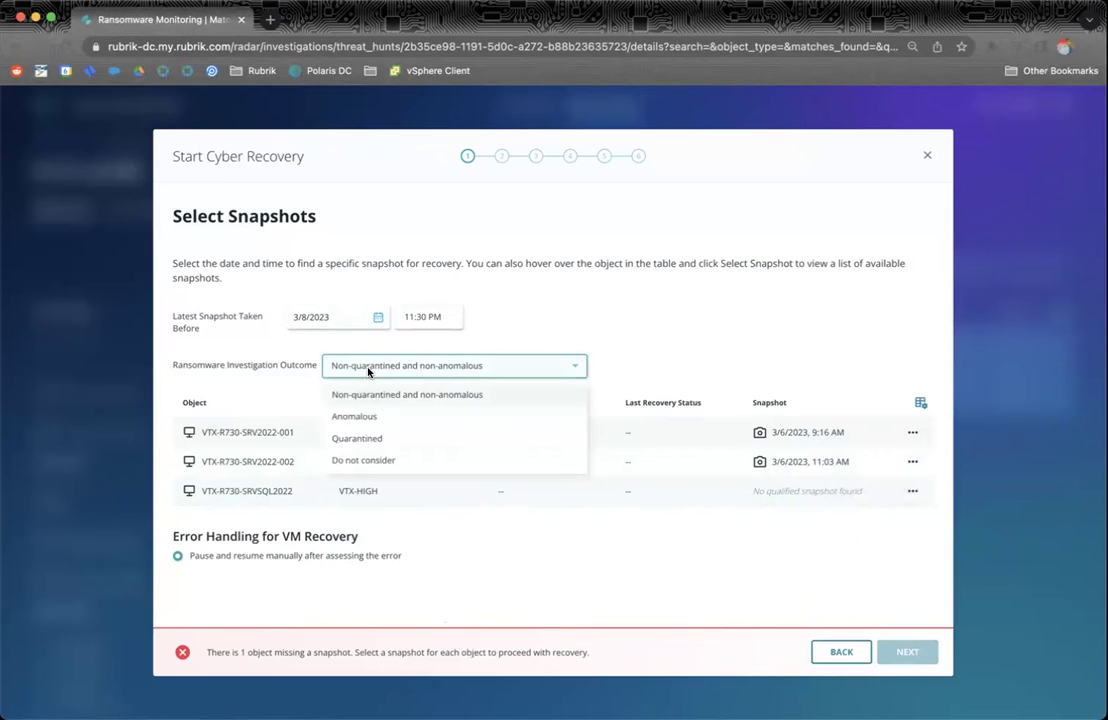
pyautogui.click(373, 459)
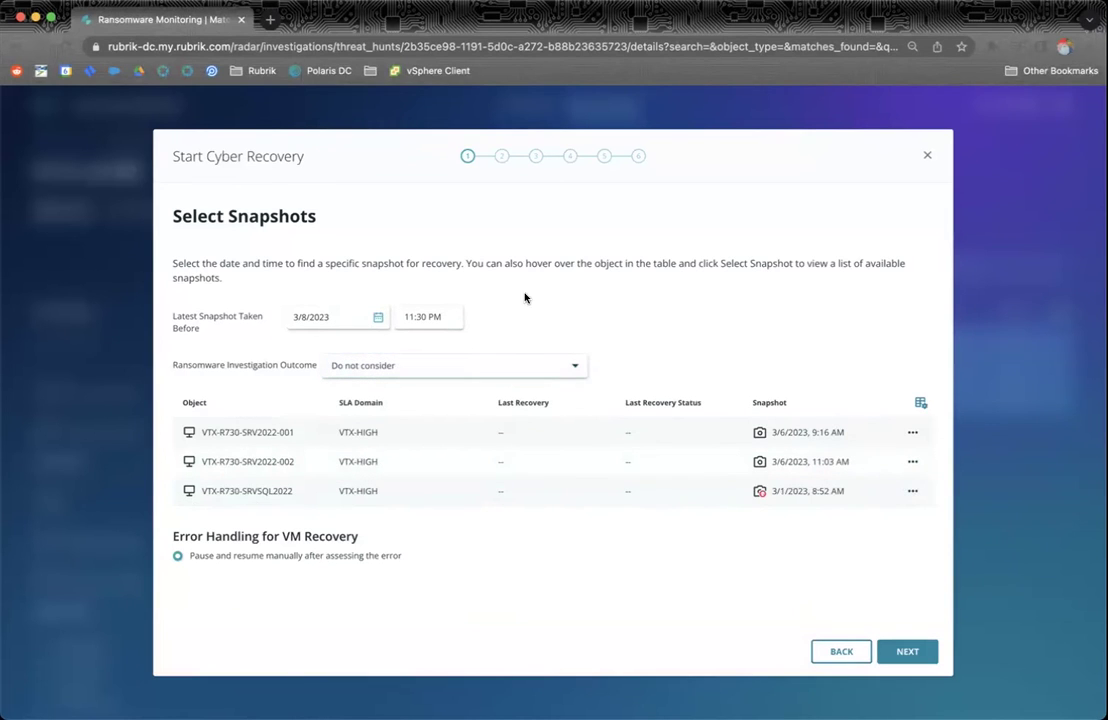
pyautogui.moveTo(759, 492)
pyautogui.click(424, 365)
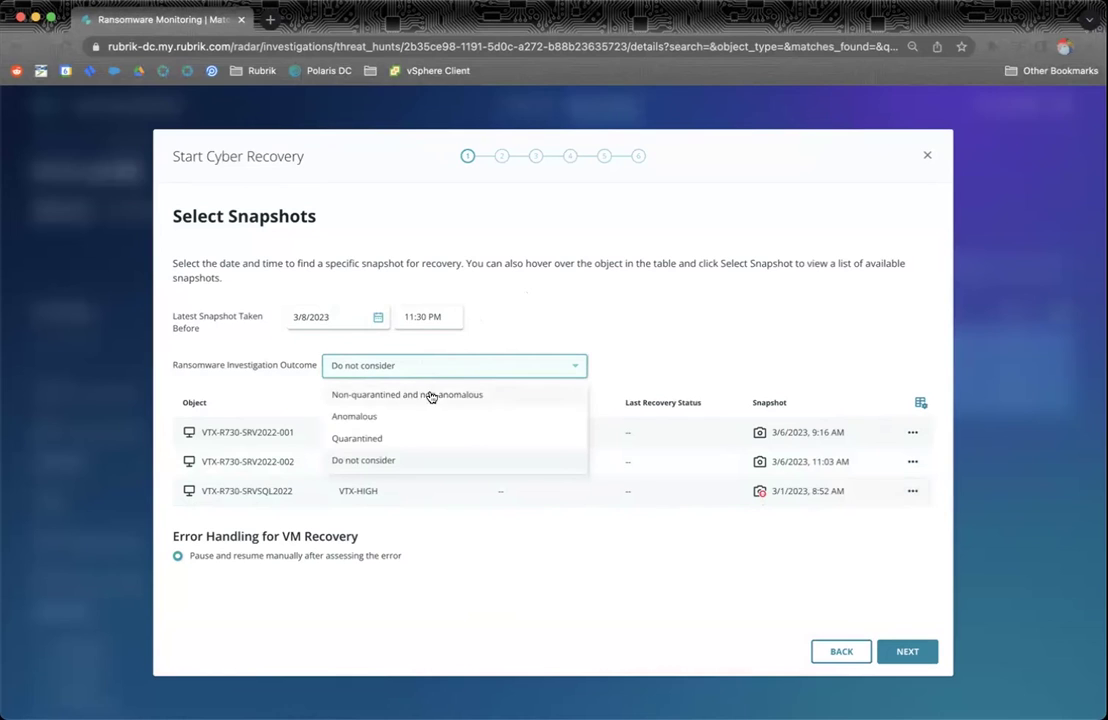
pyautogui.click(425, 393)
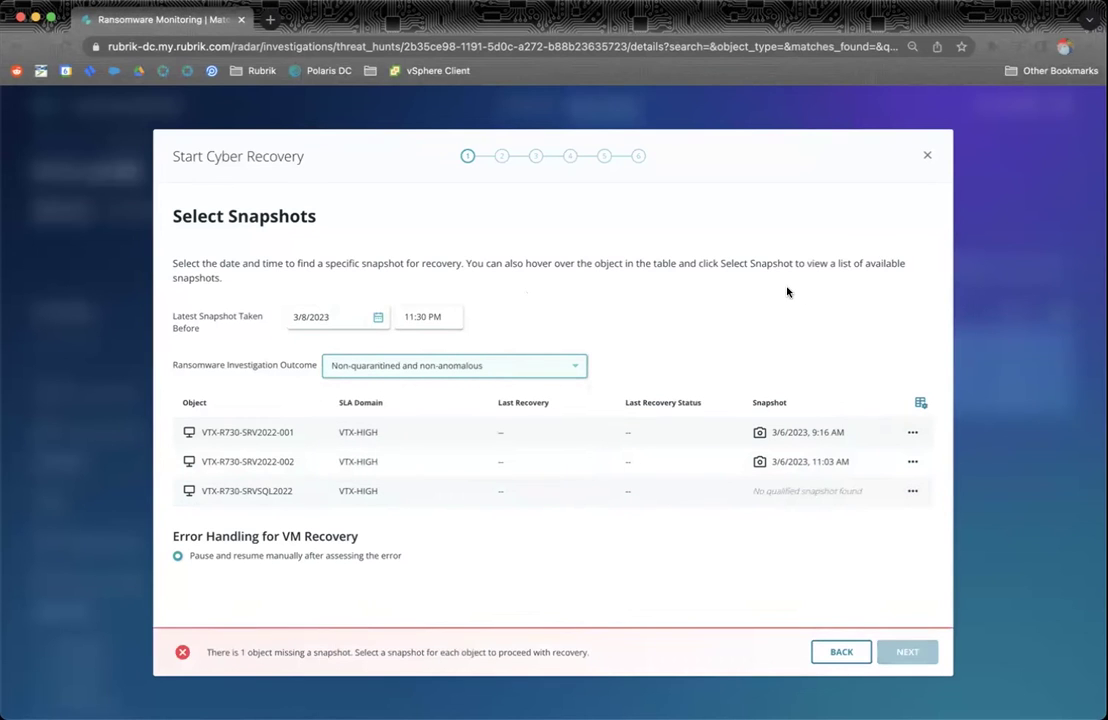
# Step: Set the ransomware investigation outcome to Do not consider and proceed with the snapshots for all three objects
pyautogui.click(774, 473)
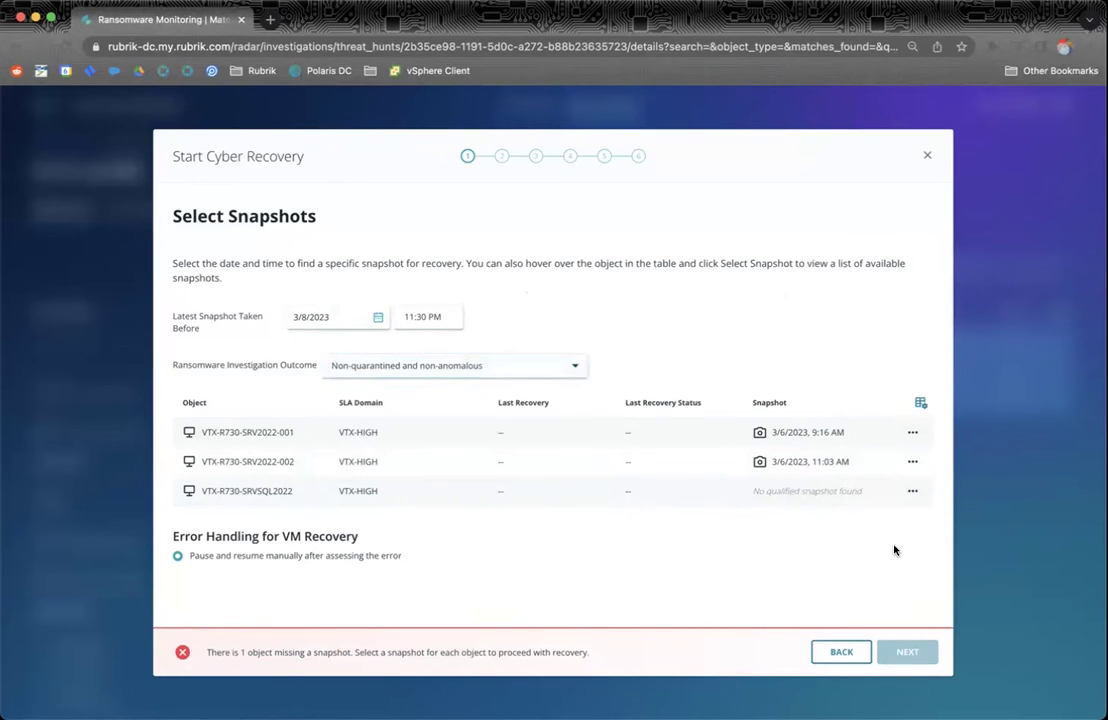
pyautogui.click(405, 367)
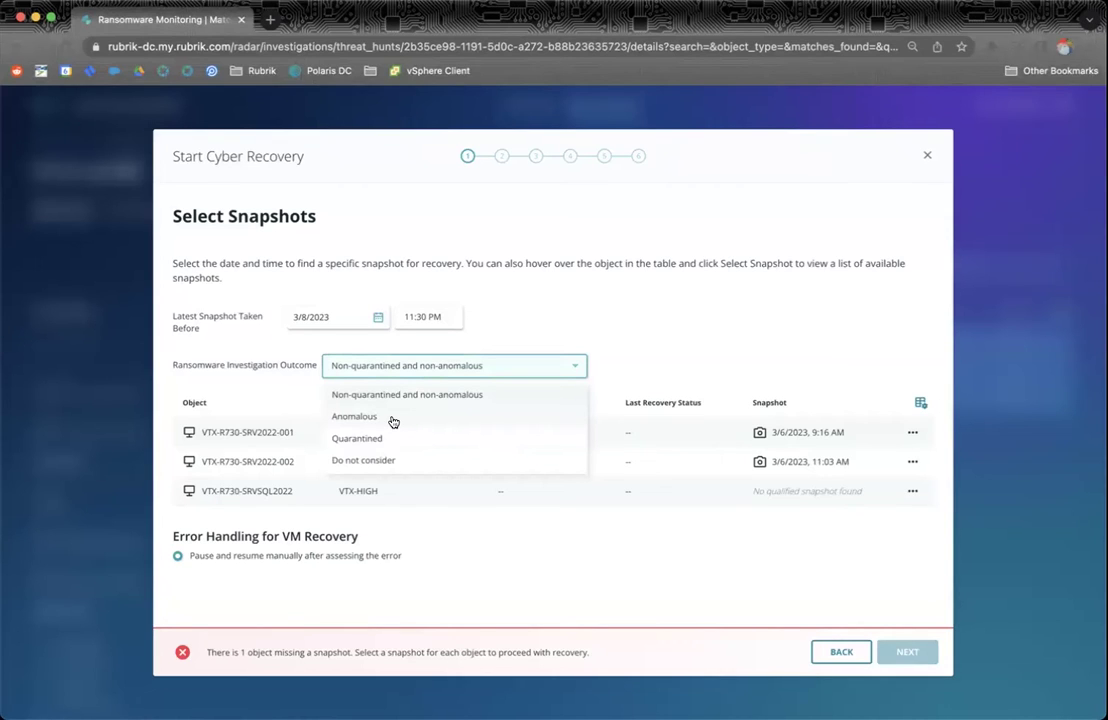
pyautogui.click(422, 459)
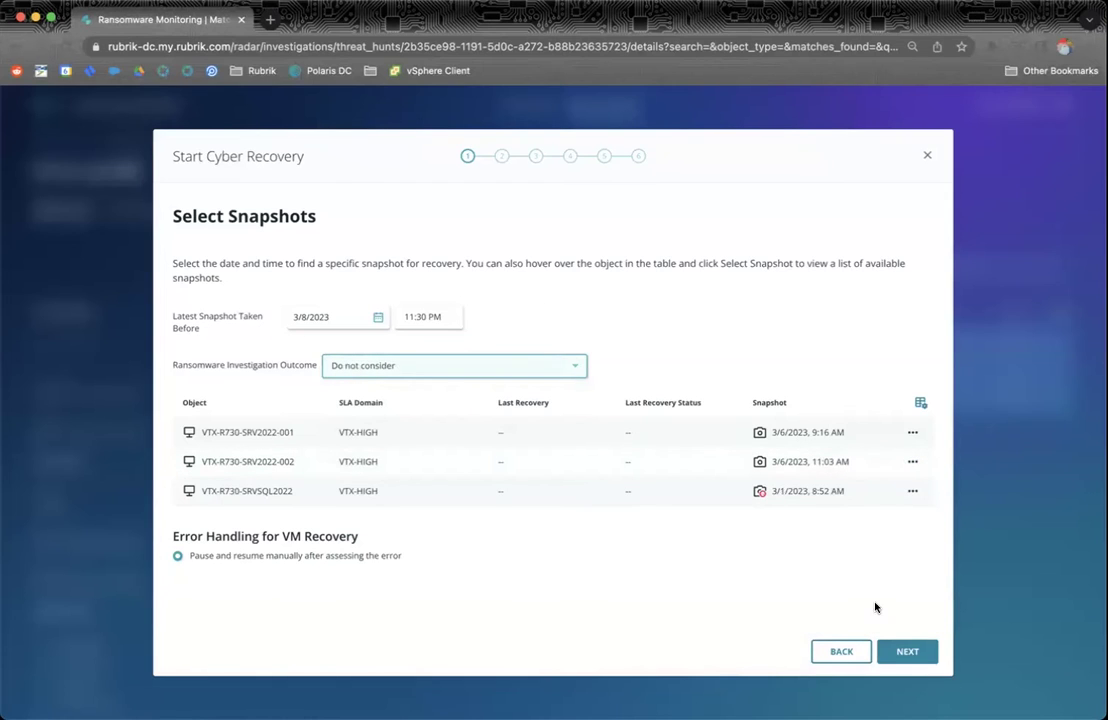
pyautogui.click(908, 653)
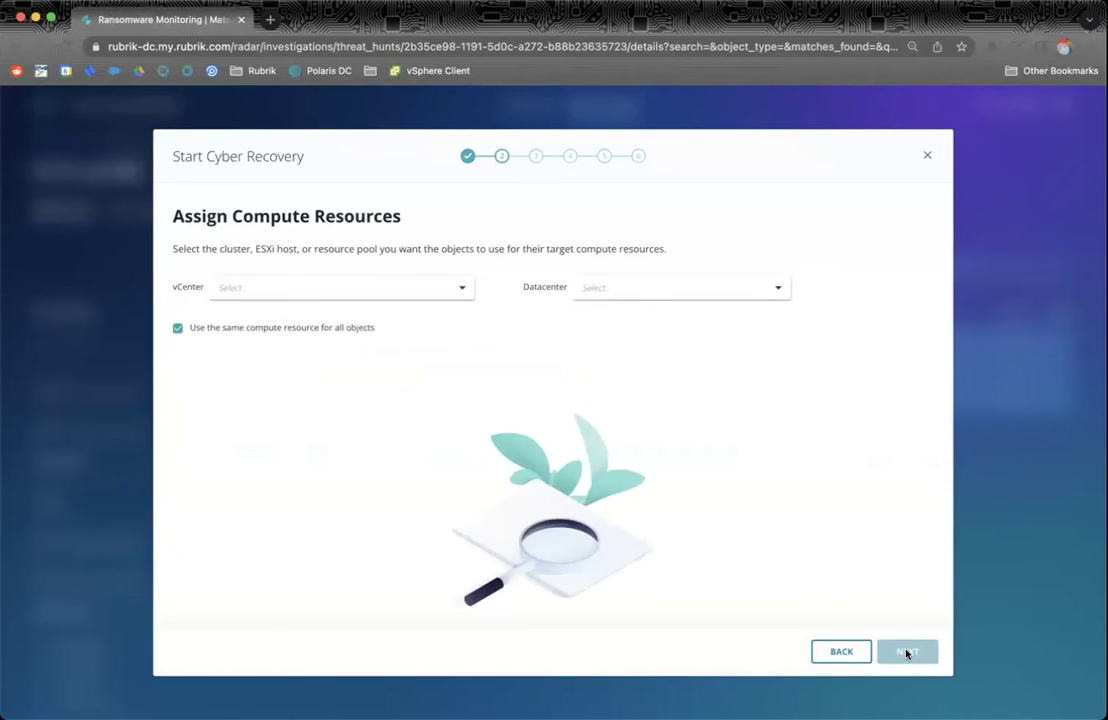
# Step: Assign R730 Cluster in R730-Datacenter on vCenter 10.2.103.77 as the compute resource for all objects and continue to the network resources
pyautogui.click(363, 286)
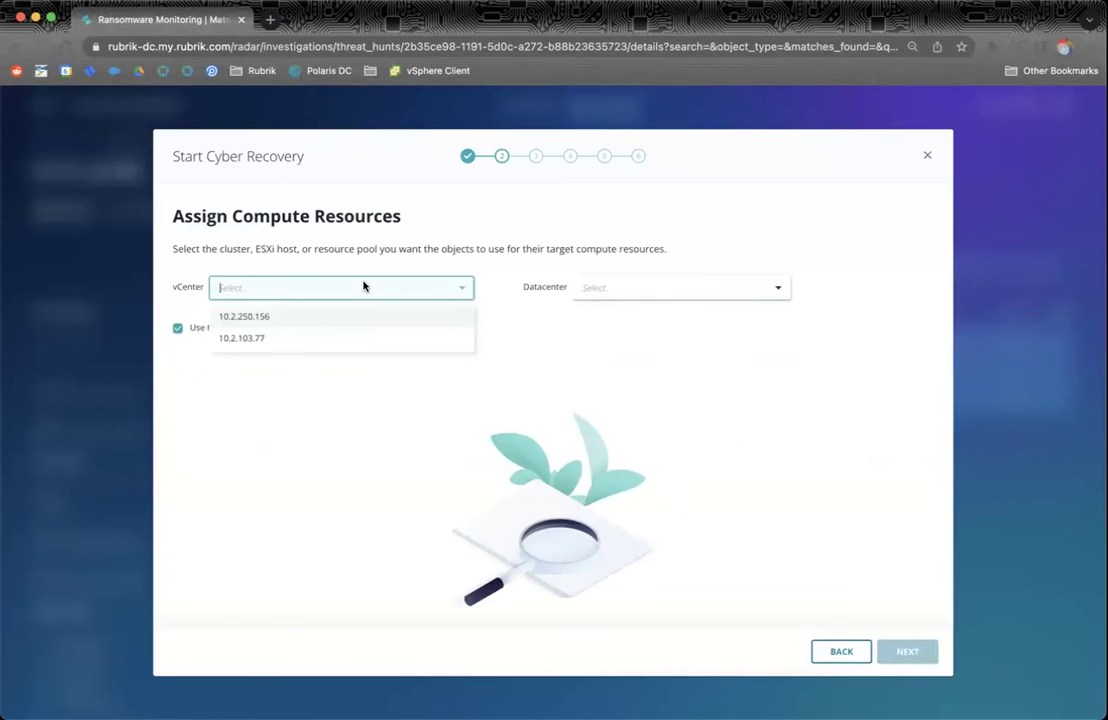
pyautogui.click(453, 340)
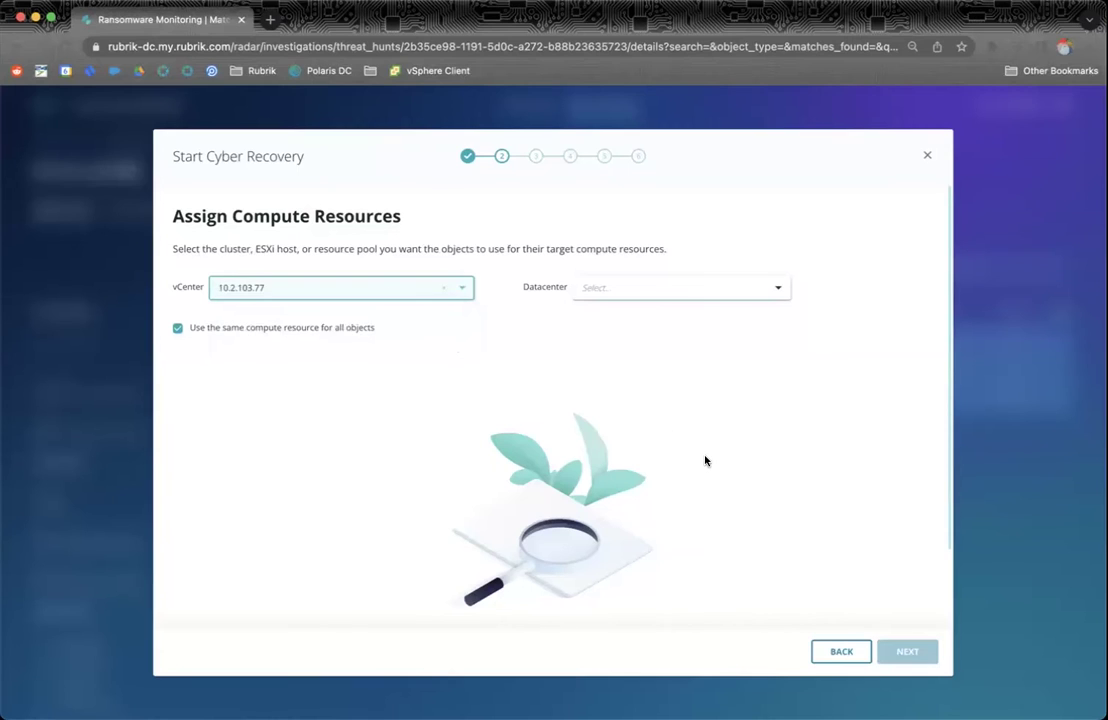
pyautogui.click(756, 291)
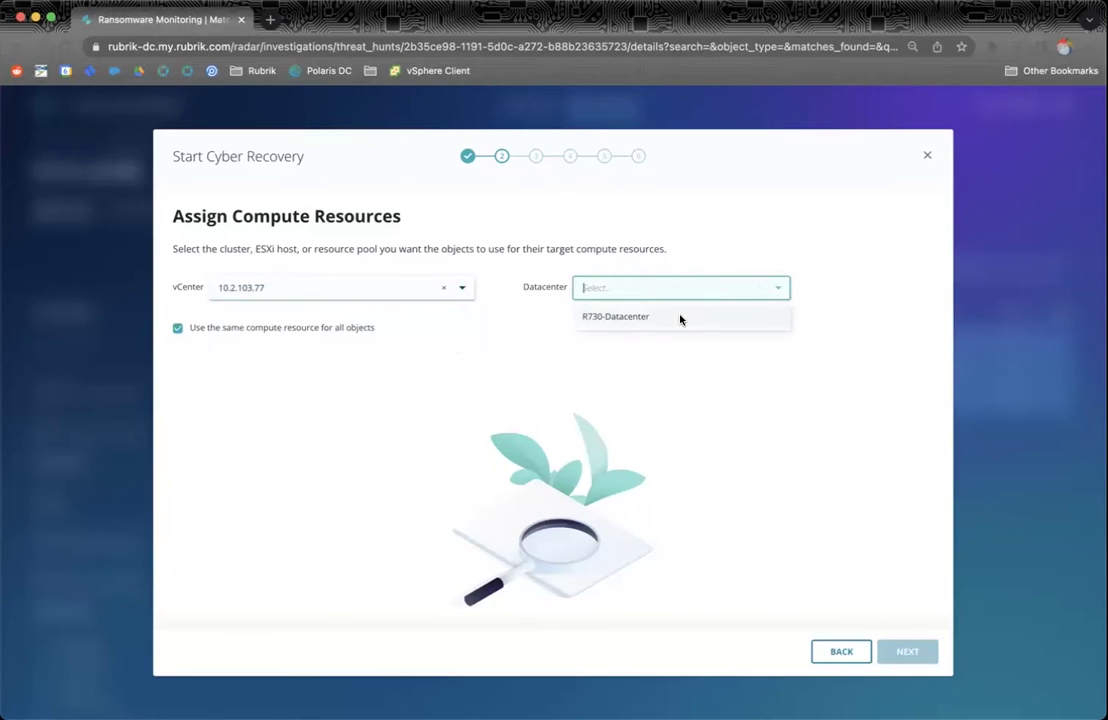
pyautogui.click(680, 319)
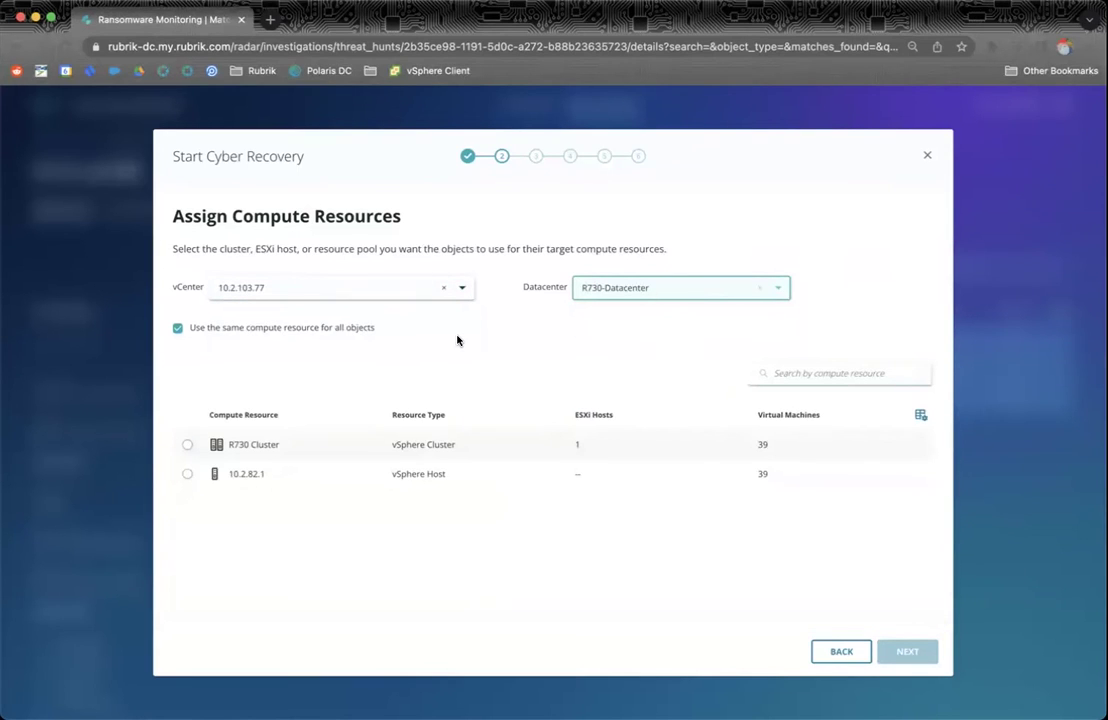
pyautogui.click(158, 392)
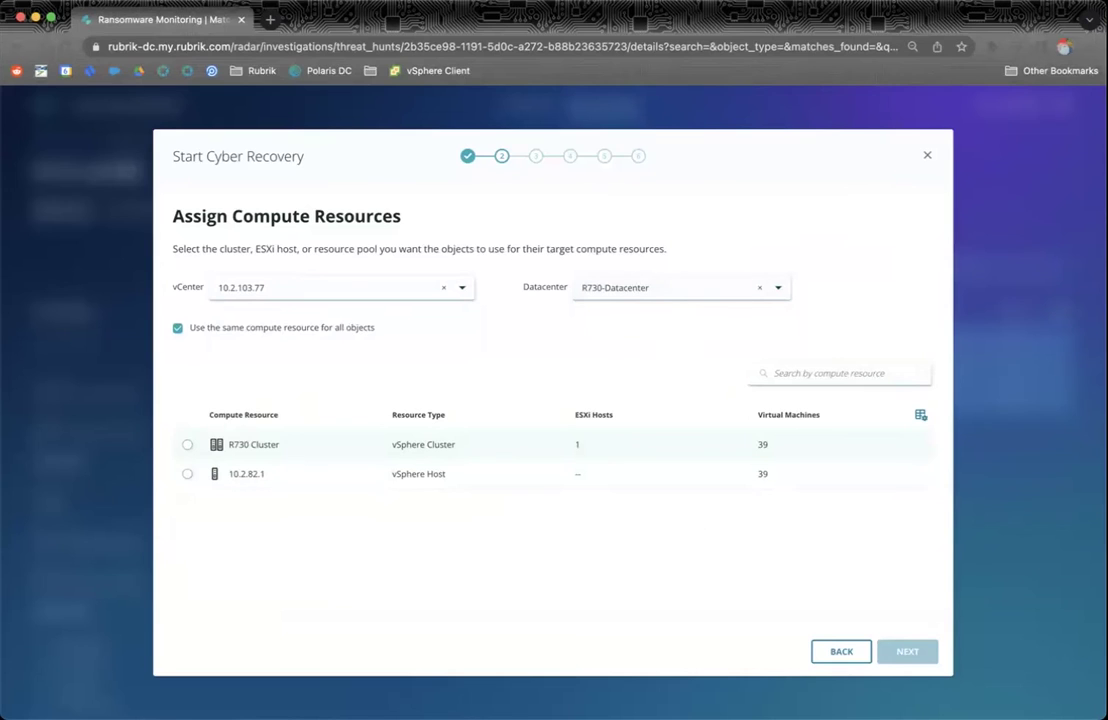
pyautogui.click(187, 444)
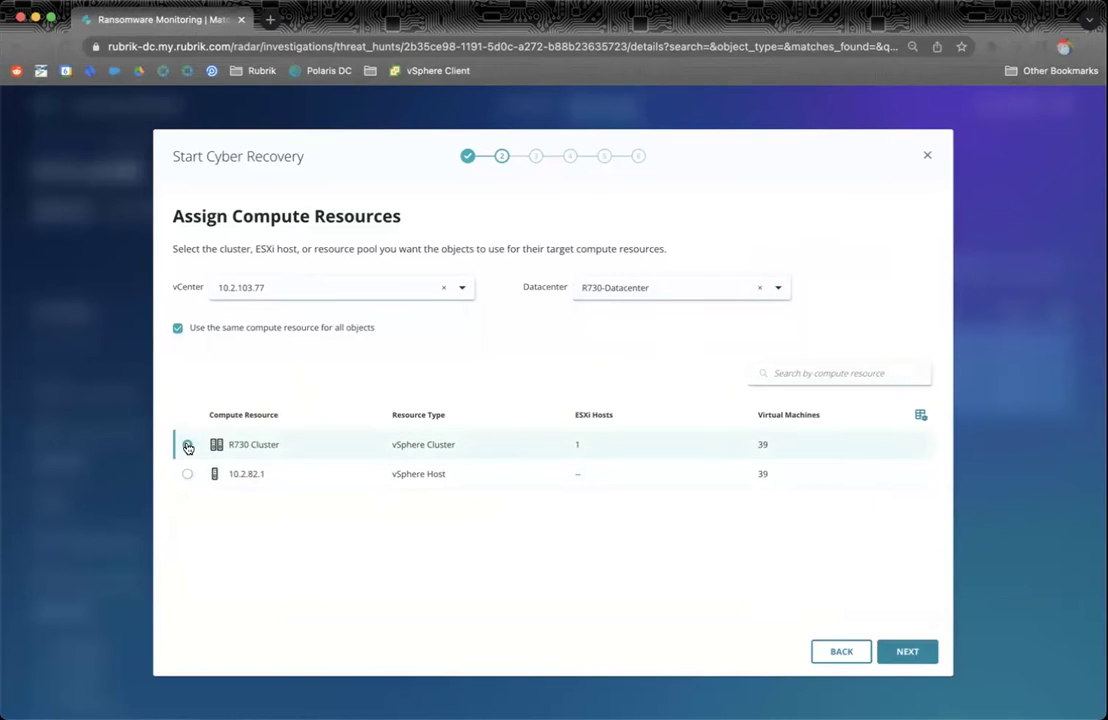
pyautogui.click(905, 651)
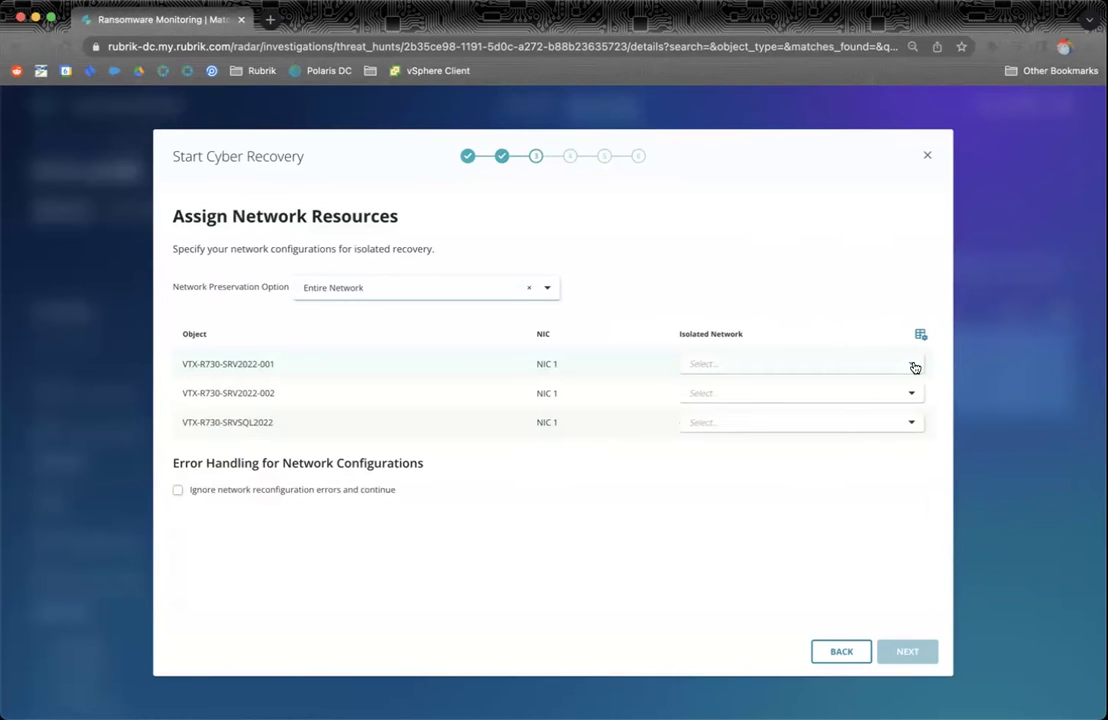
# Step: Assign ISO-ZONE-NET as the isolated network for all three virtual machines and continue to the recovery order
pyautogui.click(912, 366)
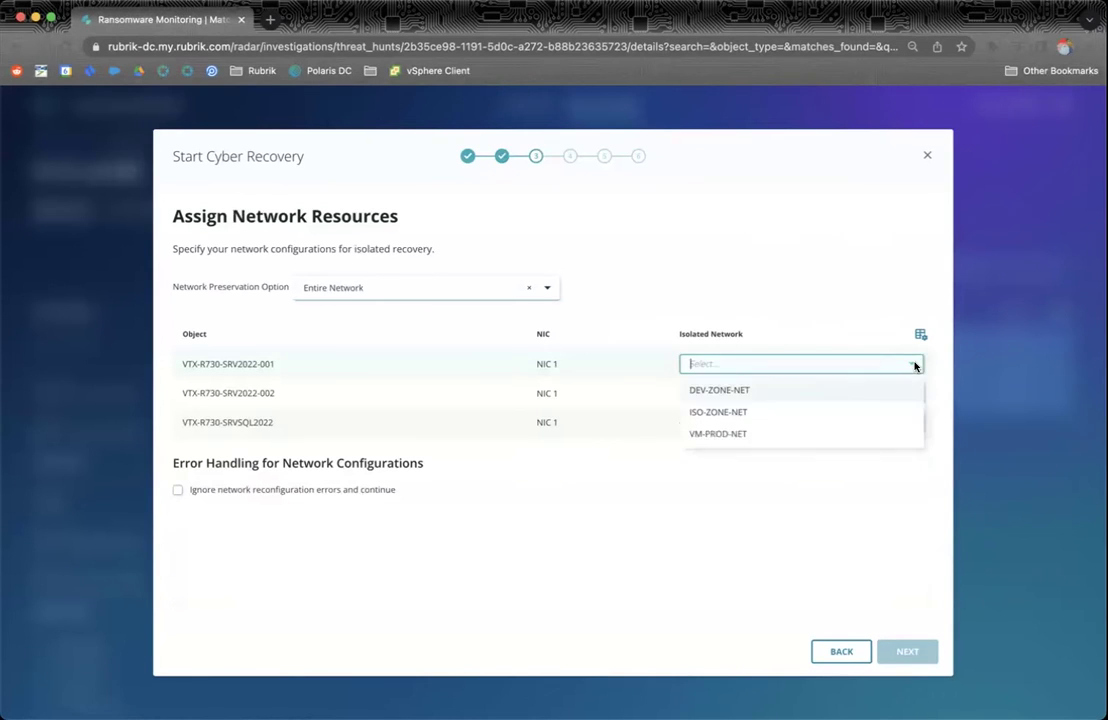
pyautogui.click(745, 418)
pyautogui.click(717, 392)
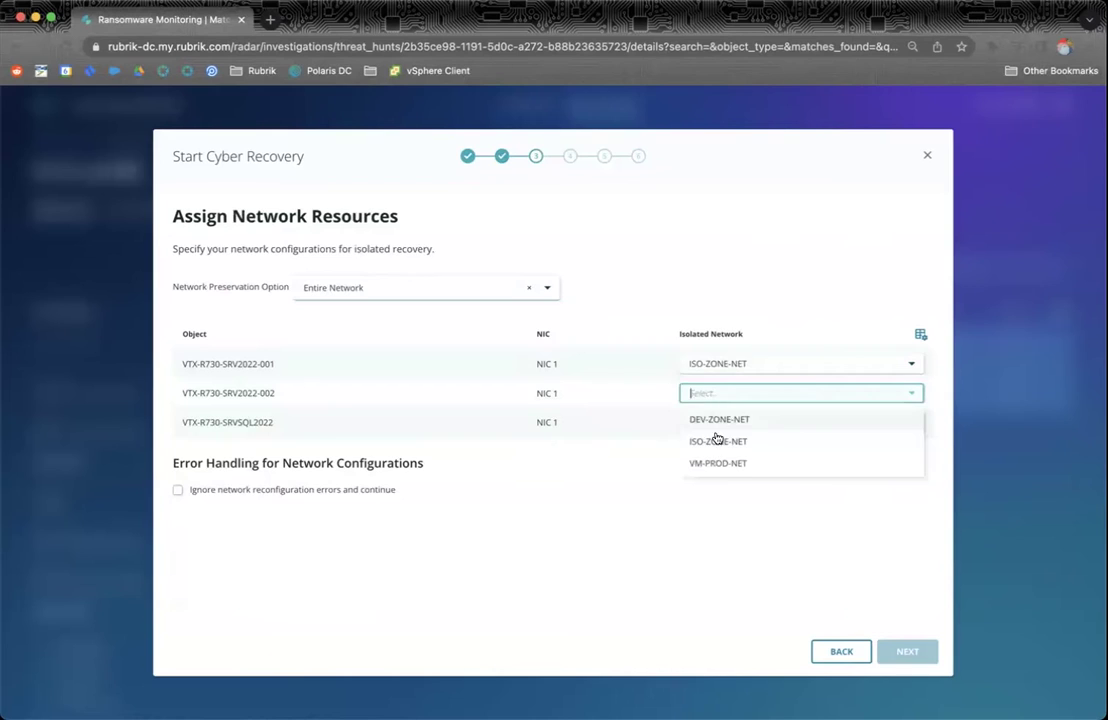
pyautogui.click(718, 447)
pyautogui.click(722, 425)
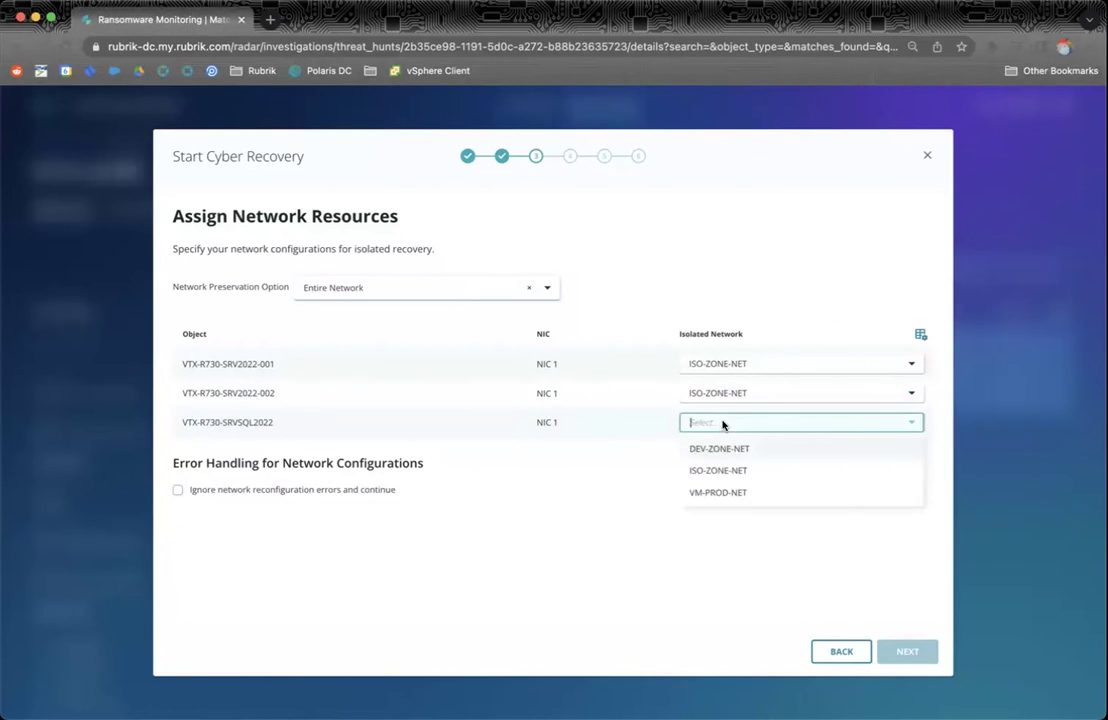
pyautogui.click(710, 470)
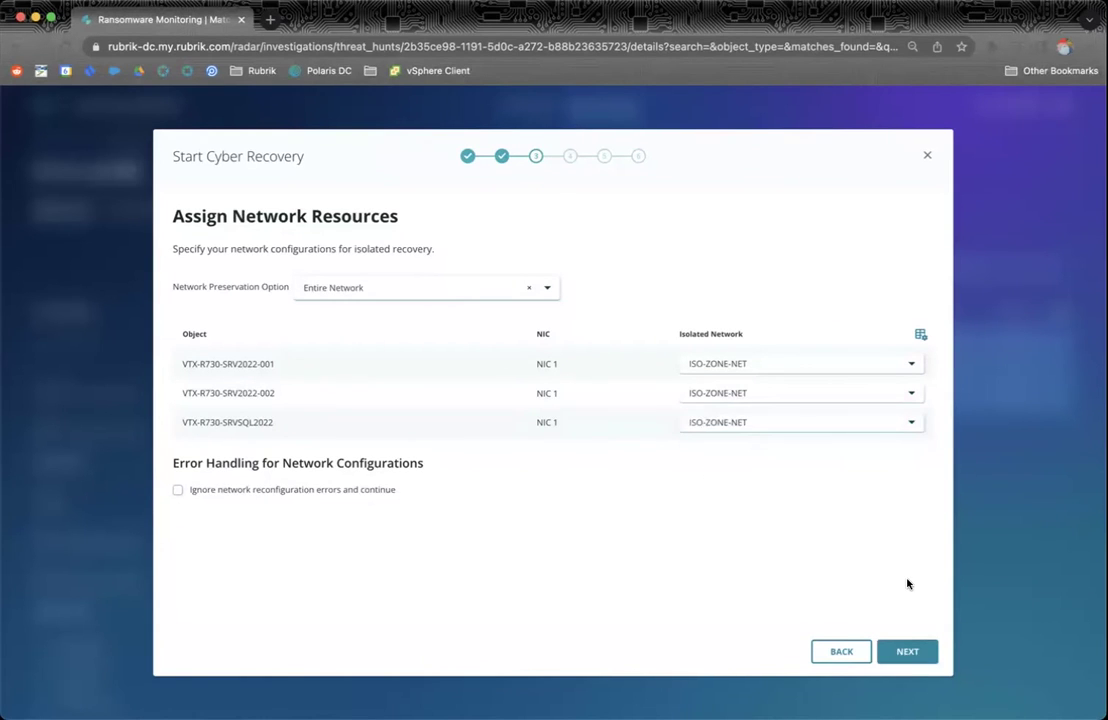
pyautogui.click(907, 652)
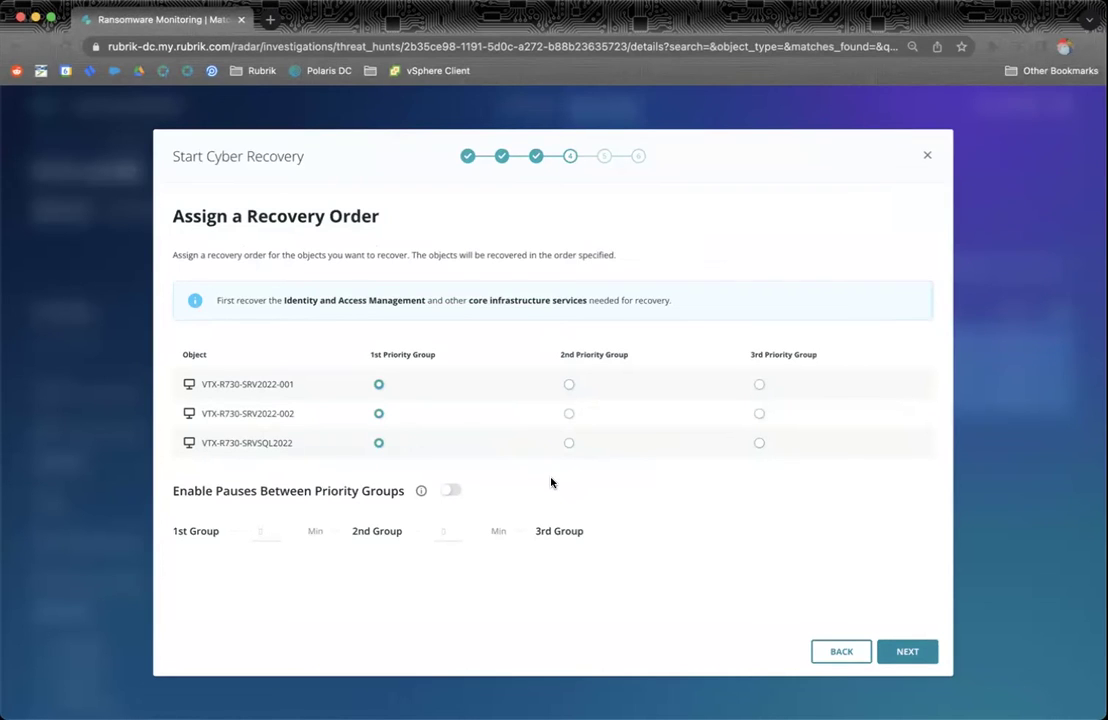
# Step: Put VTX-R730-SRV2022-002 in the 2nd priority group and VTX-R730-SRVSQL2022 in the 3rd, and skip the post-recovery scripts
pyautogui.click(568, 414)
pyautogui.click(759, 443)
pyautogui.click(906, 652)
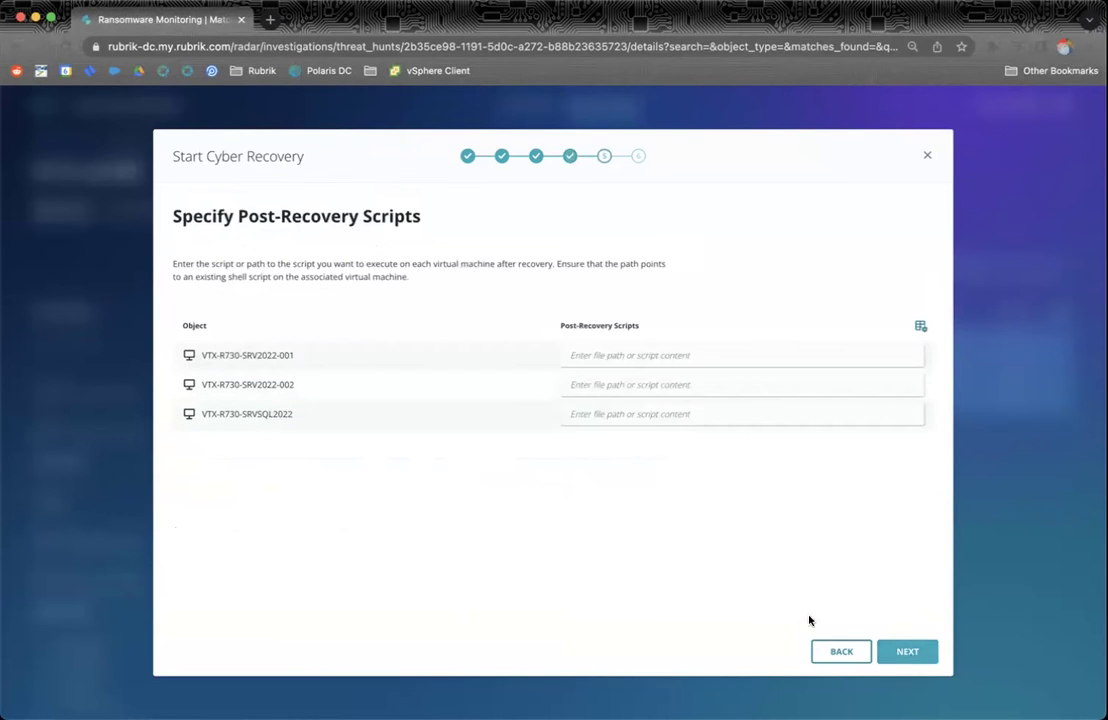
pyautogui.click(909, 652)
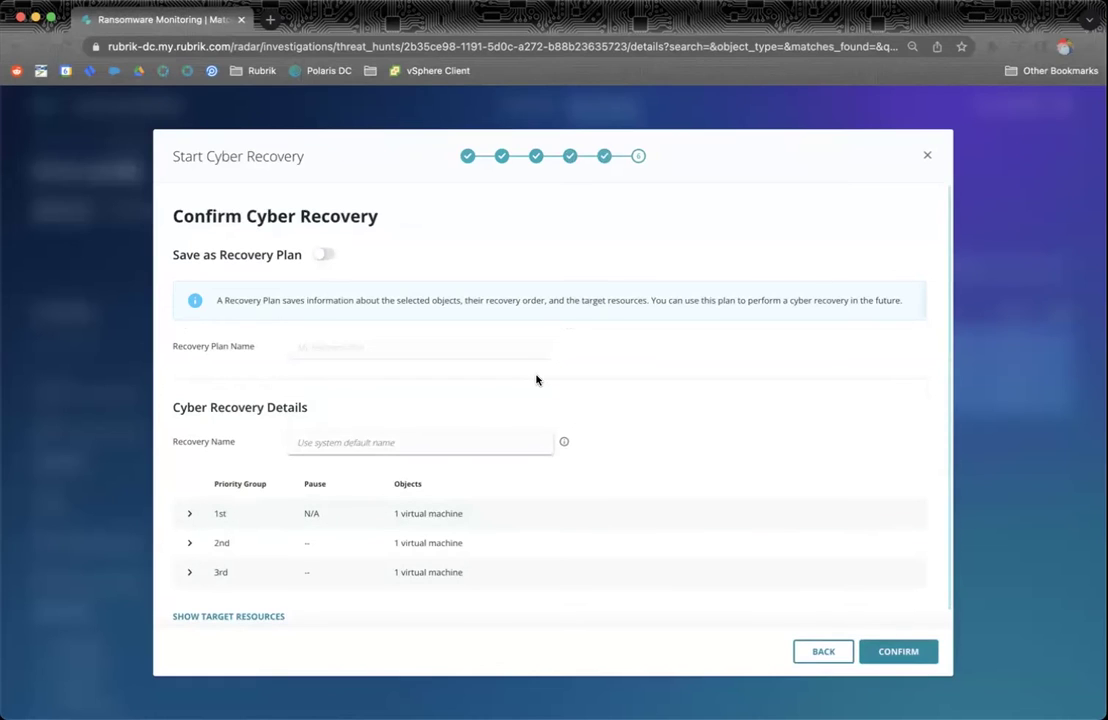
# Step: Try saving the setup as a recovery plan named Plan, and turn the option off again
pyautogui.click(320, 257)
pyautogui.click(457, 349)
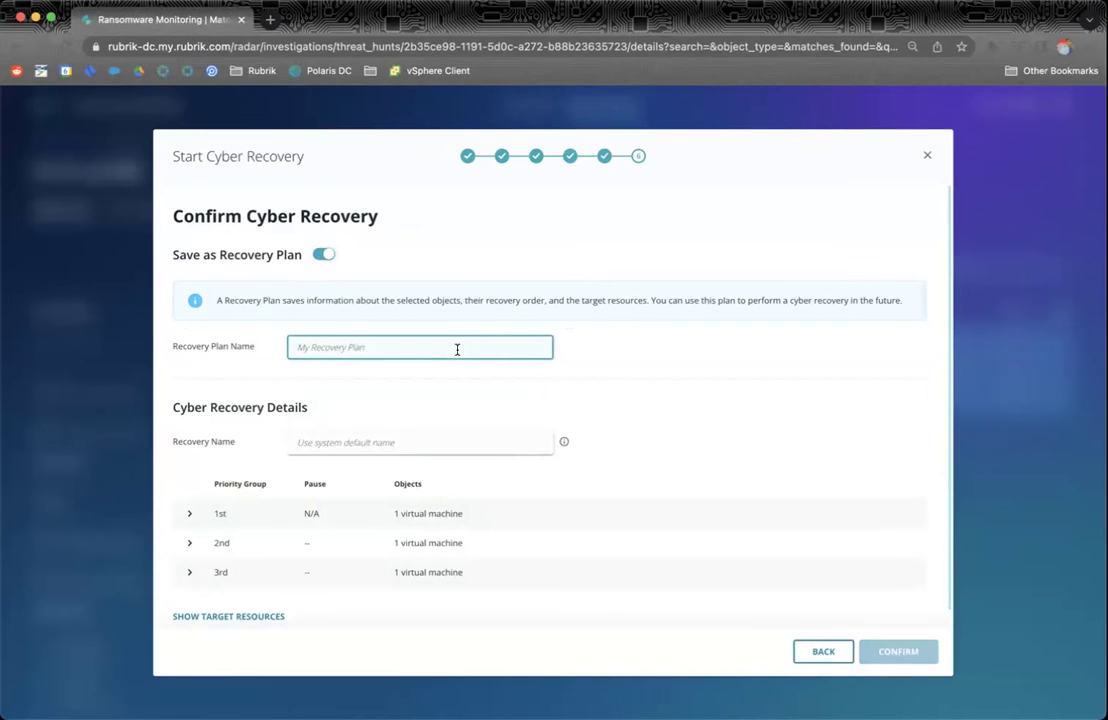
pyautogui.write('Plan')
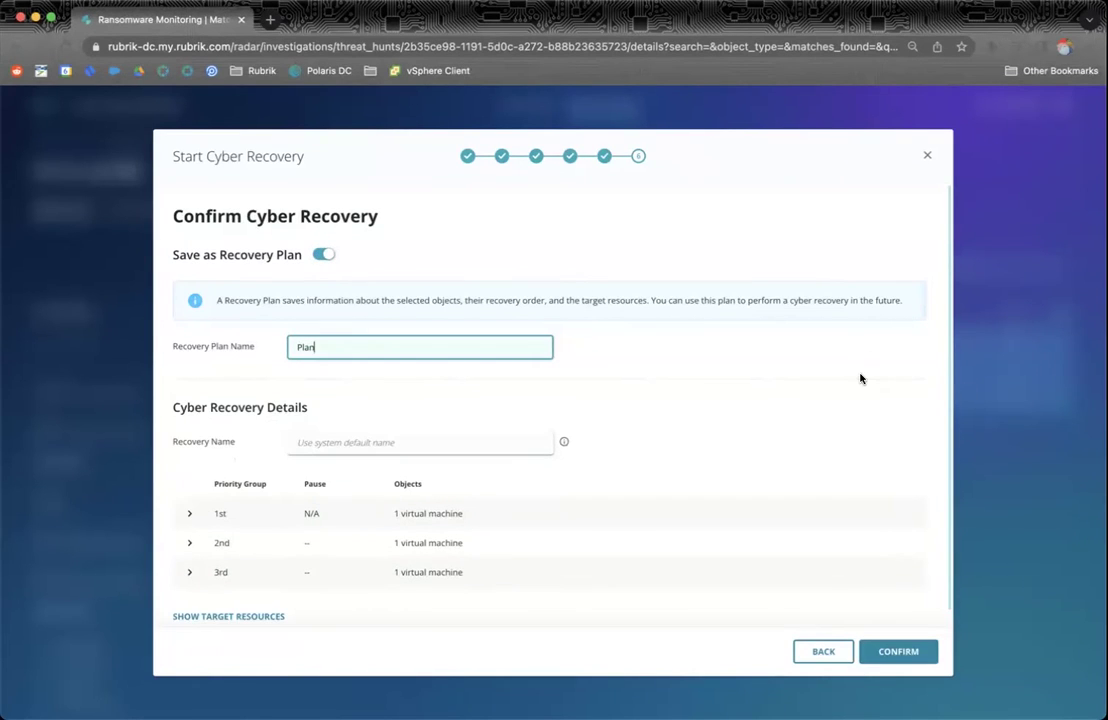
pyautogui.click(323, 256)
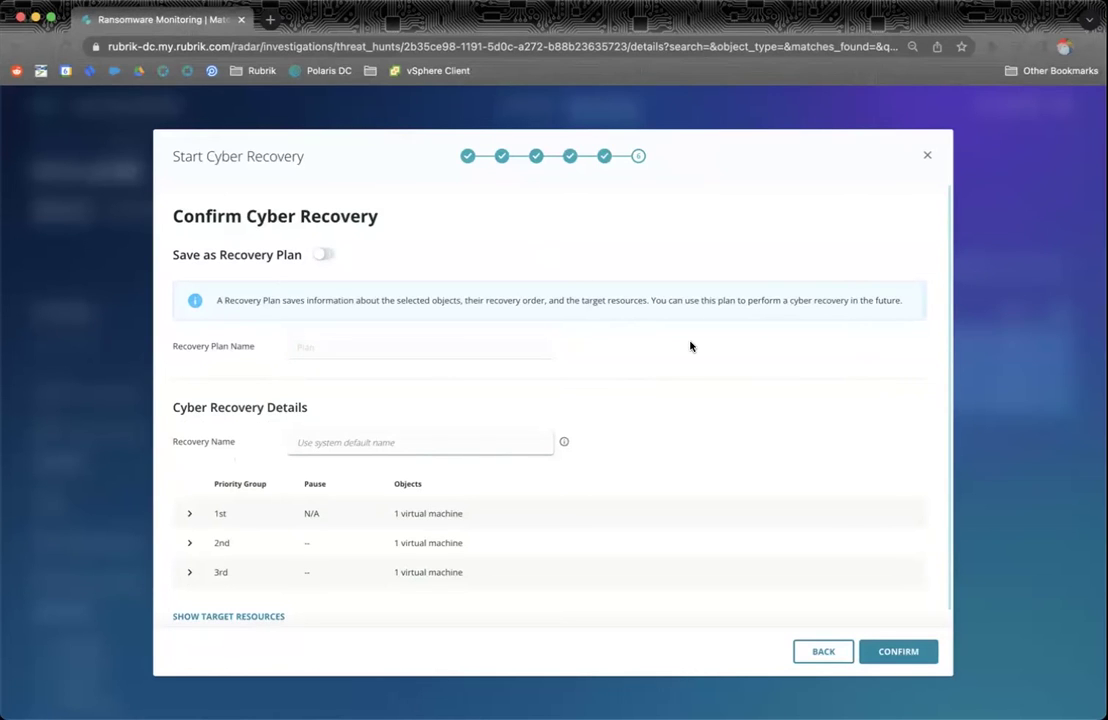
# Step: Try to confirm the cyber recovery with the system default name, and exit the wizard
pyautogui.click(897, 651)
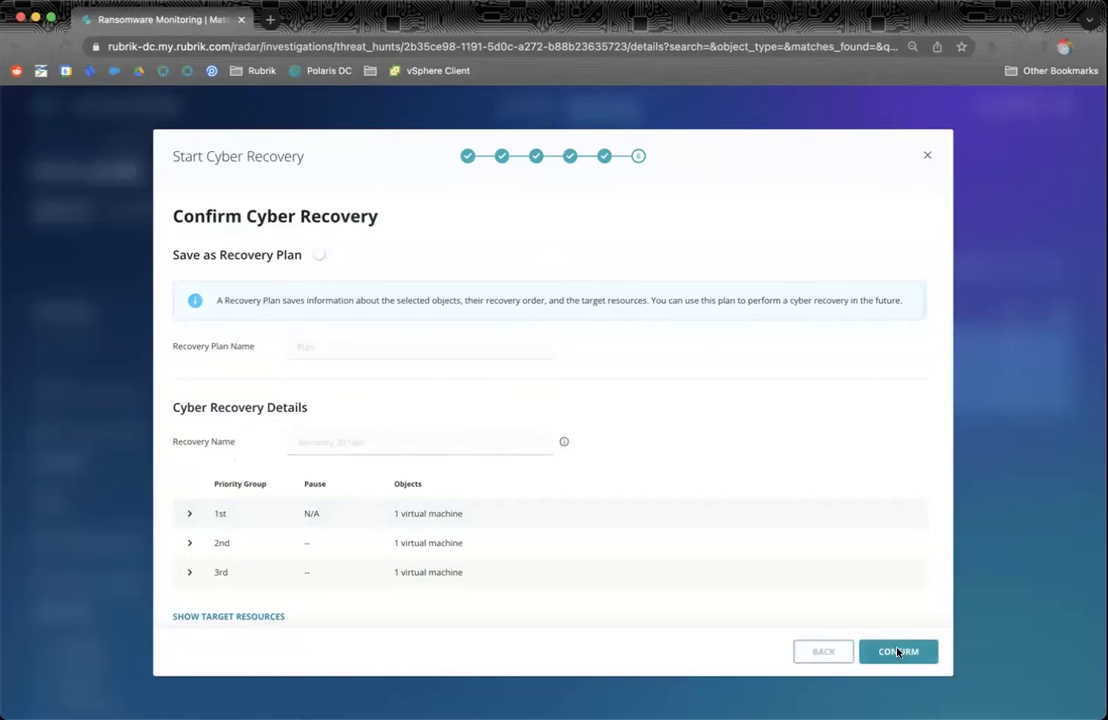
pyautogui.click(928, 157)
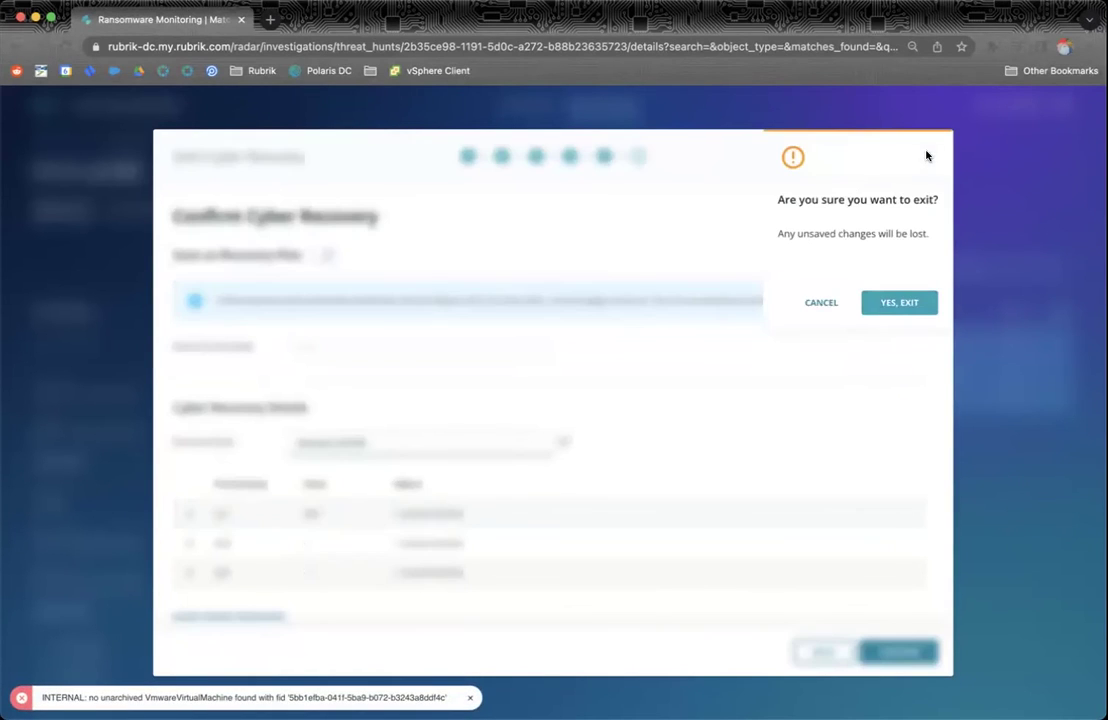
pyautogui.click(897, 303)
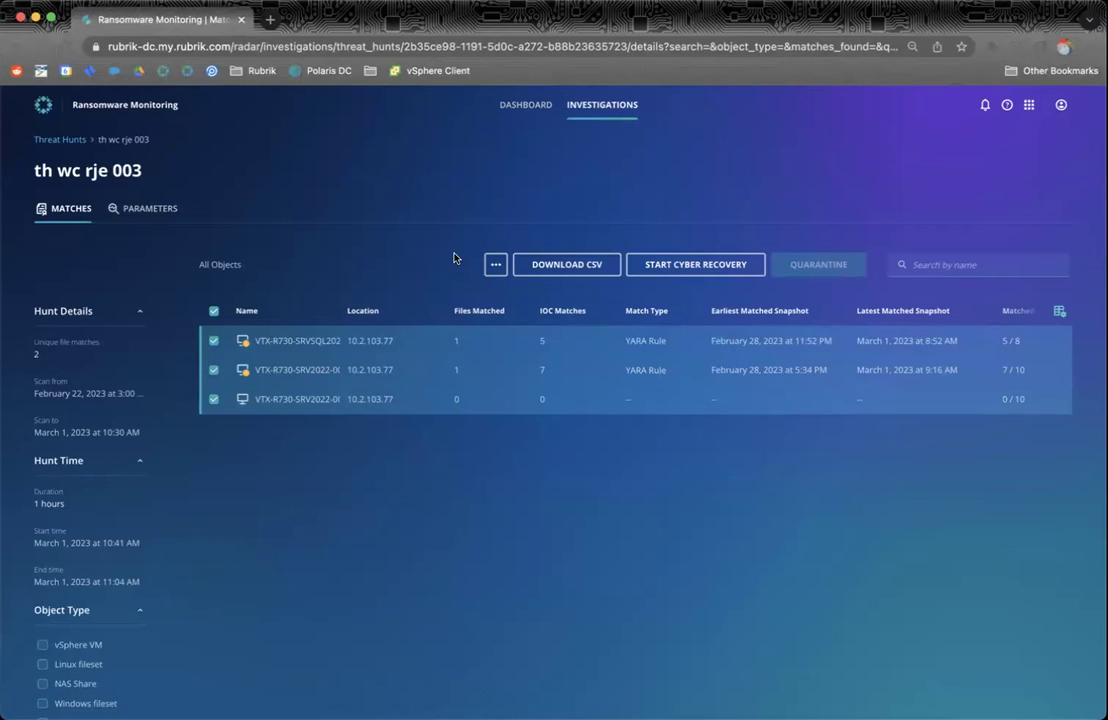
# Step: Search the web for "github yara rule" in a new browser tab
pyautogui.click(269, 20)
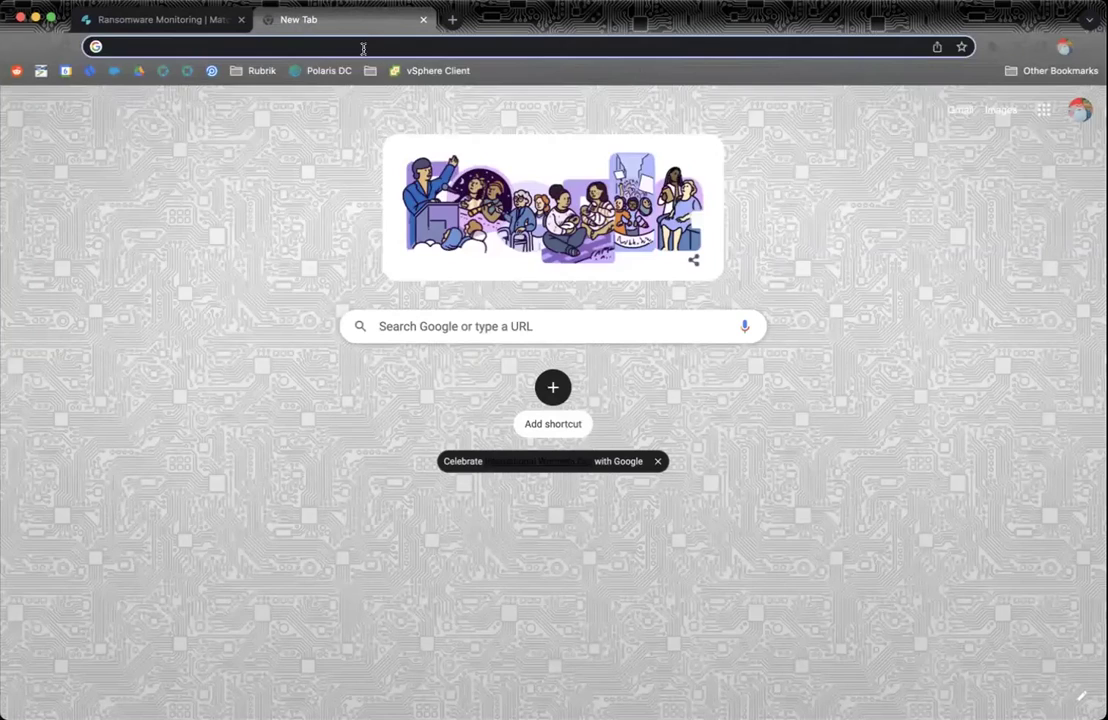
pyautogui.click(363, 48)
pyautogui.write('github yara rule')
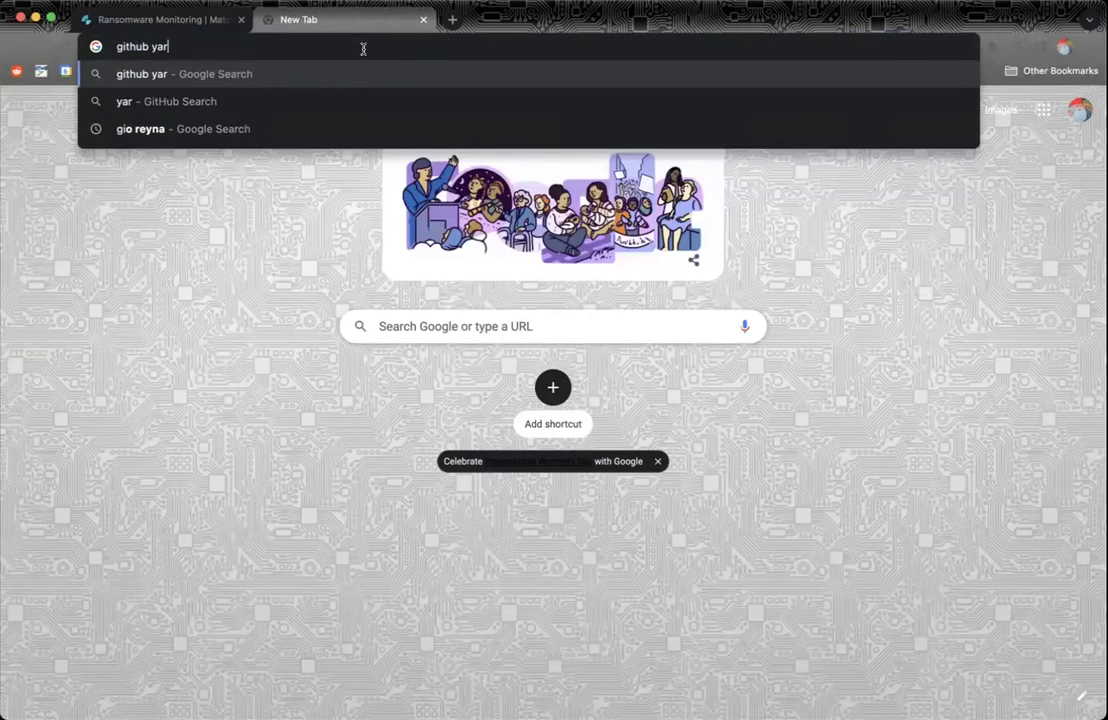
pyautogui.press('Return')
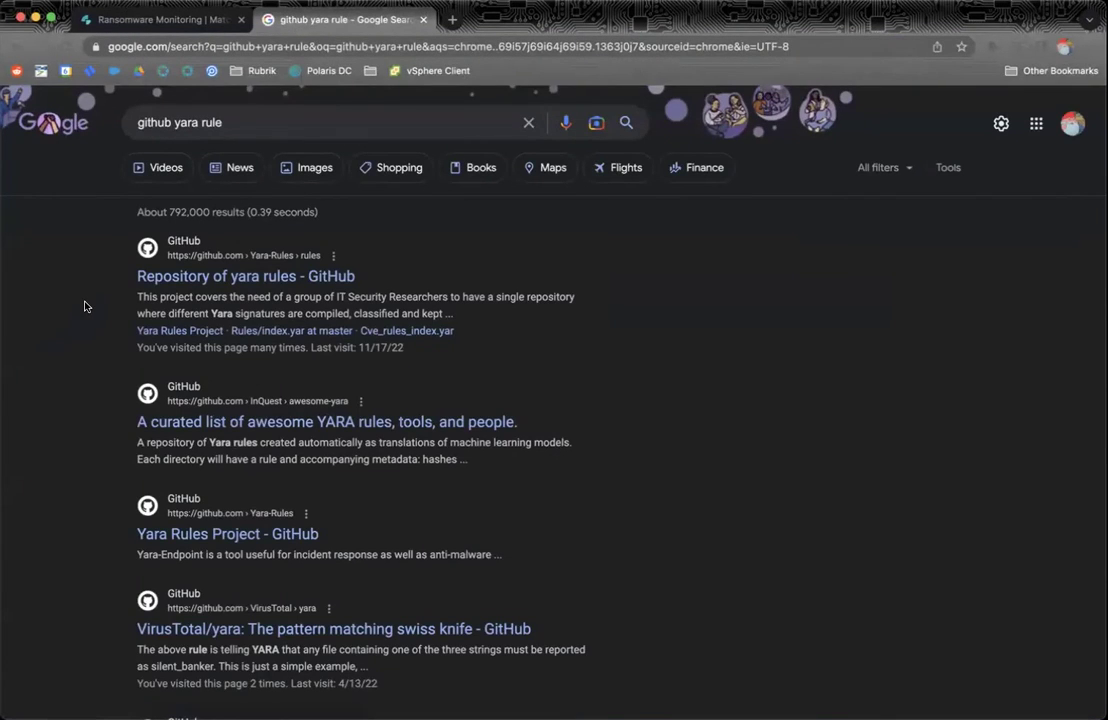
# Step: Look up malpedia and open the Malpedia site's References page
pyautogui.click(150, 46)
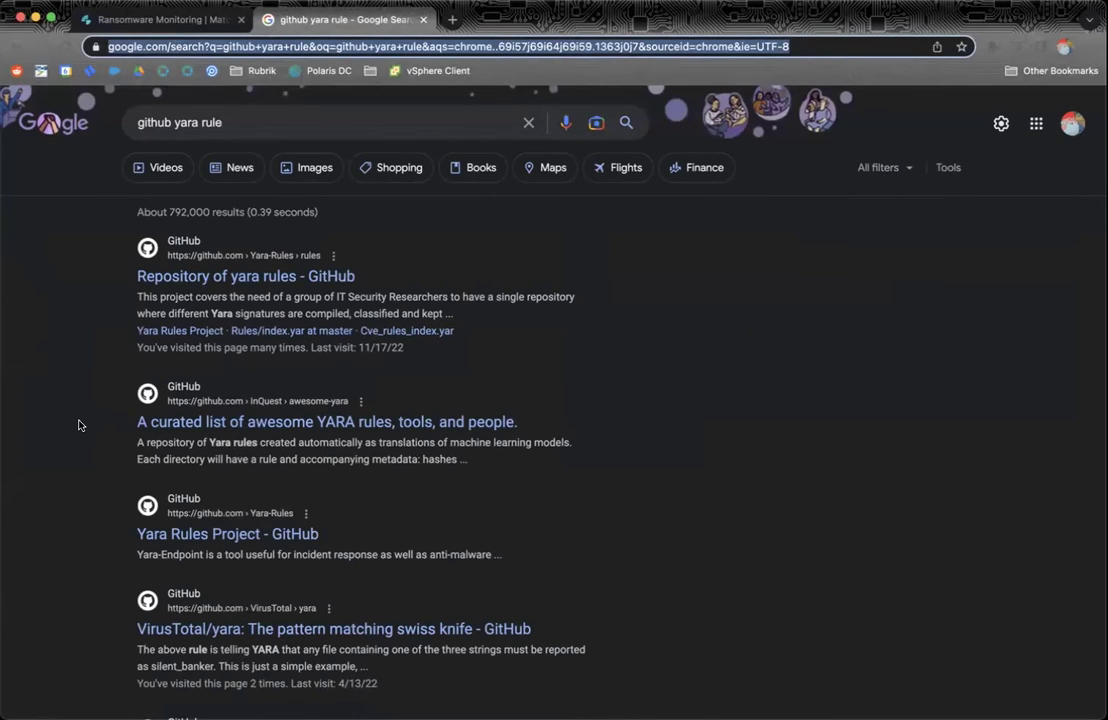
pyautogui.write('malpedia')
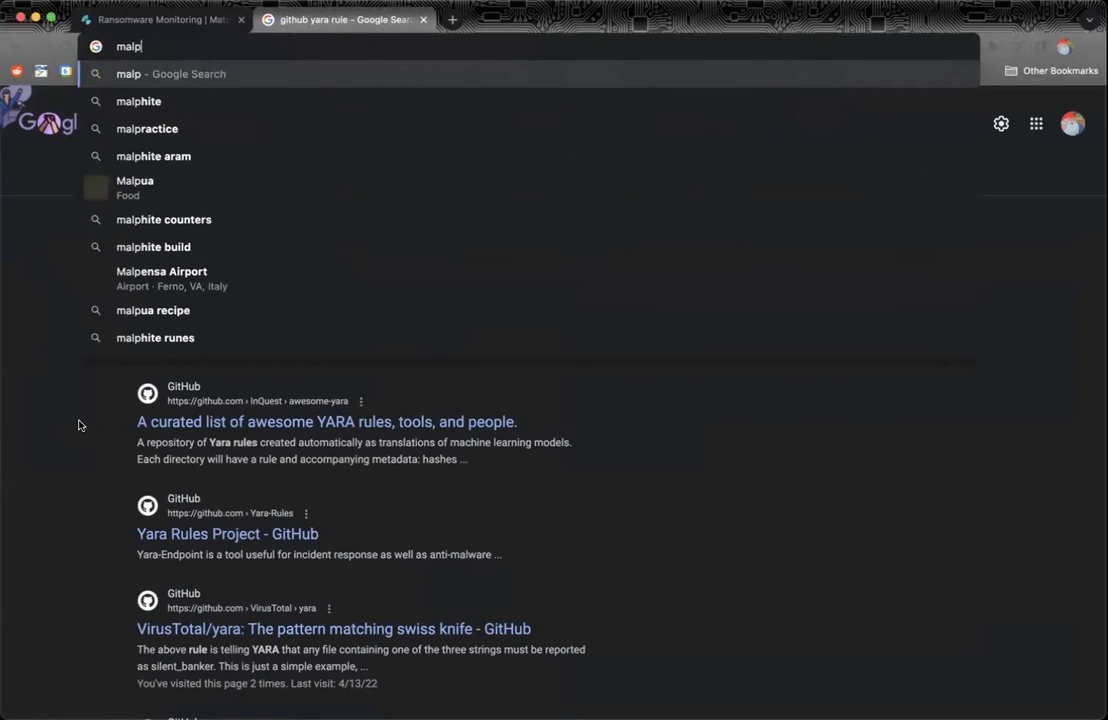
pyautogui.press('Down')
pyautogui.press('Return')
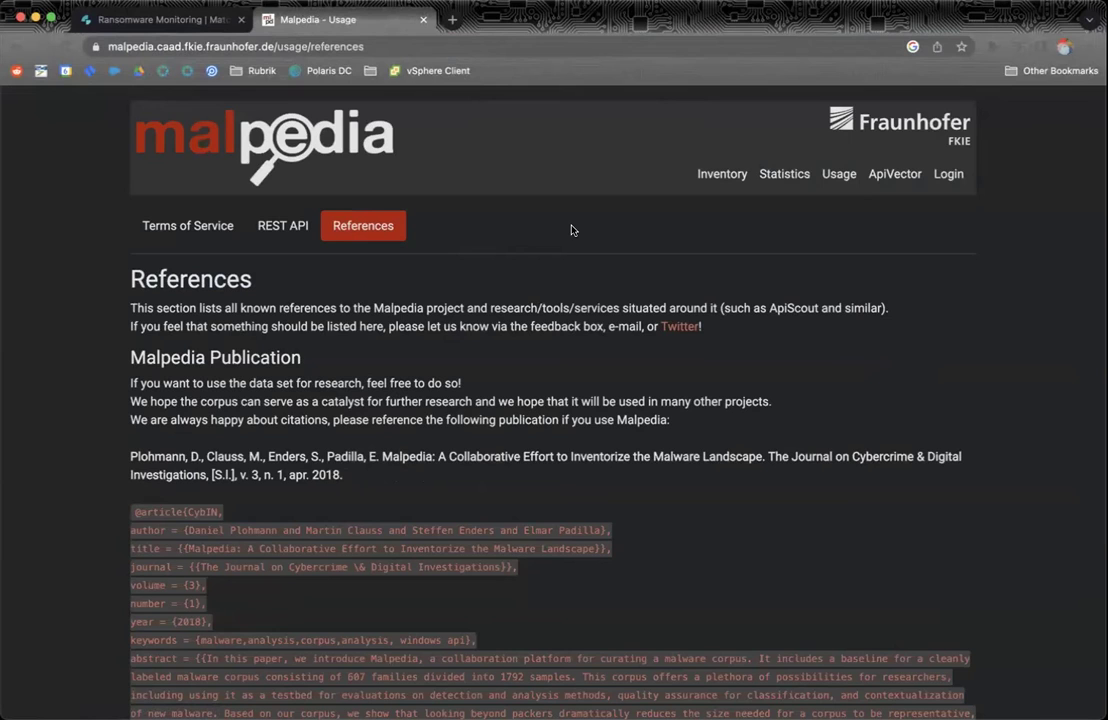
pyautogui.click(505, 47)
pyautogui.write('aubse.ch')
pyautogui.press('Return')
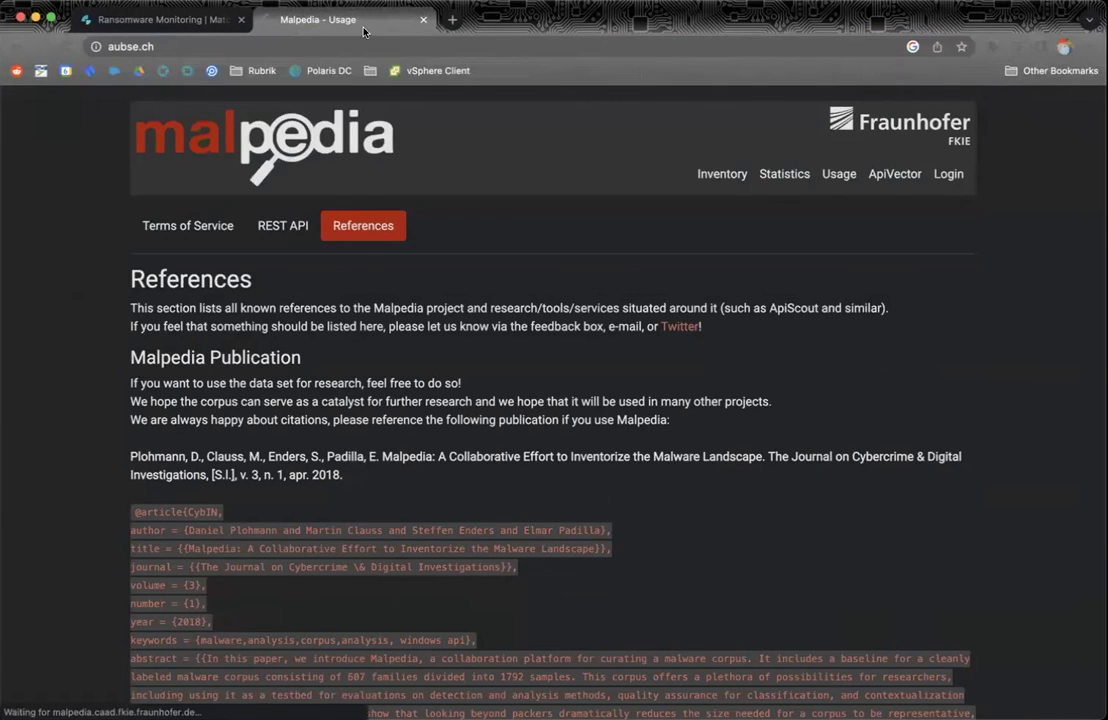
# Step: Search the web for "abuse ch yara" and open the YARAify site
pyautogui.click(160, 46)
pyautogui.write('abuse ')
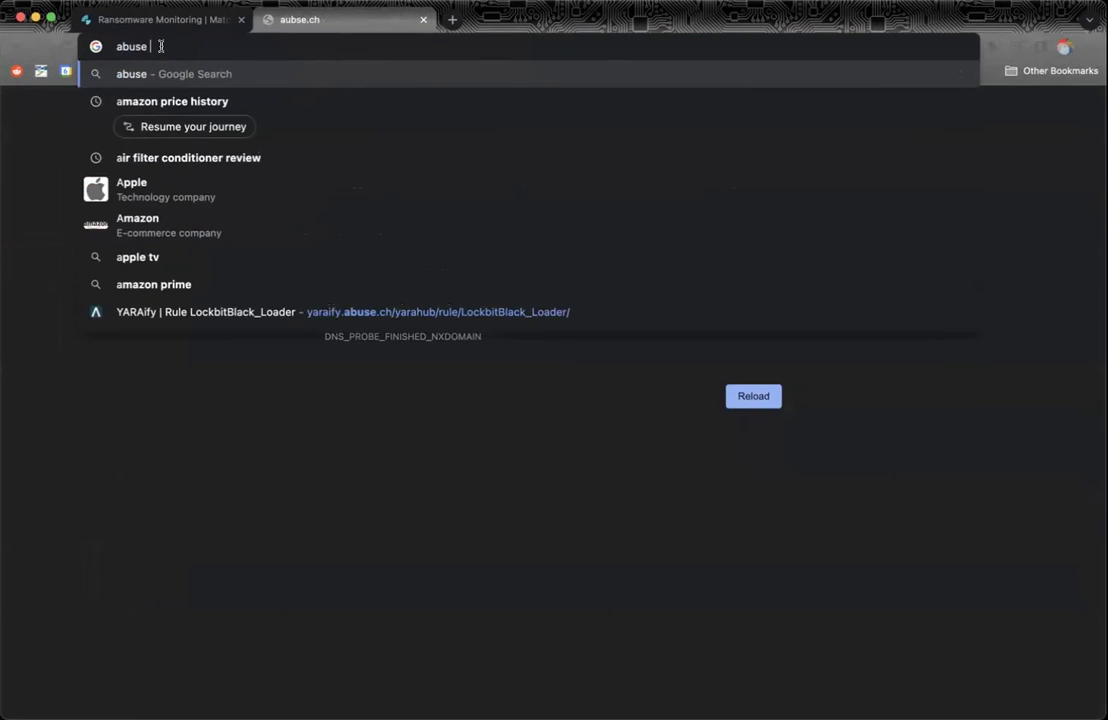
pyautogui.write('ch yara')
pyautogui.press('Return')
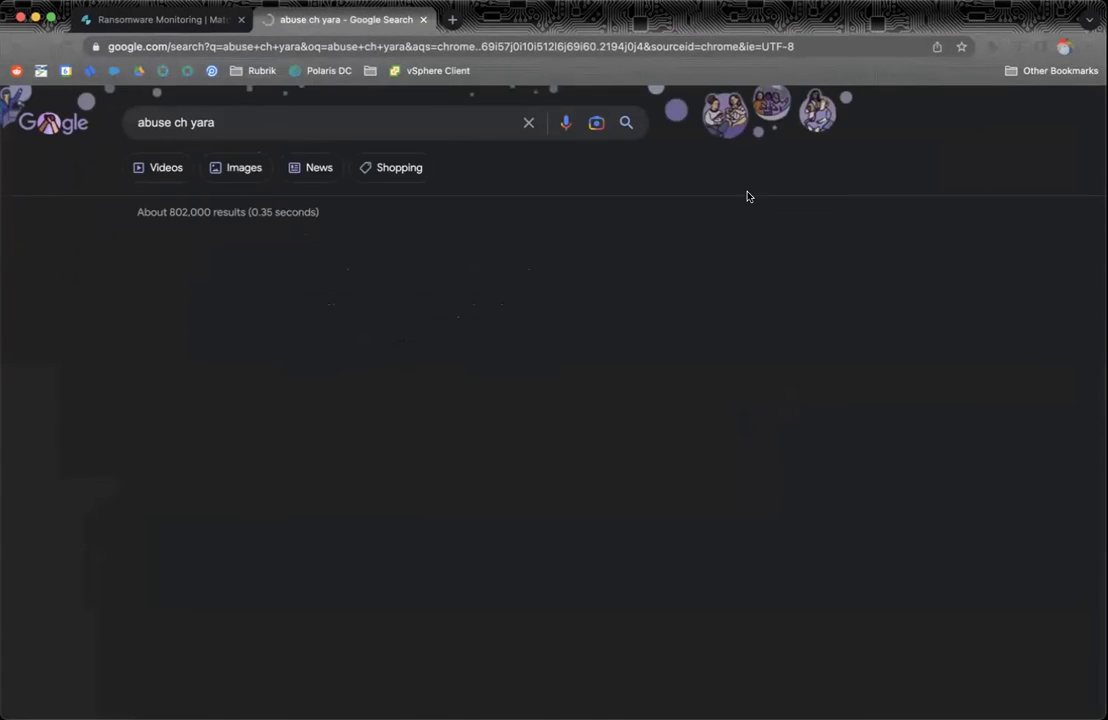
pyautogui.click(250, 276)
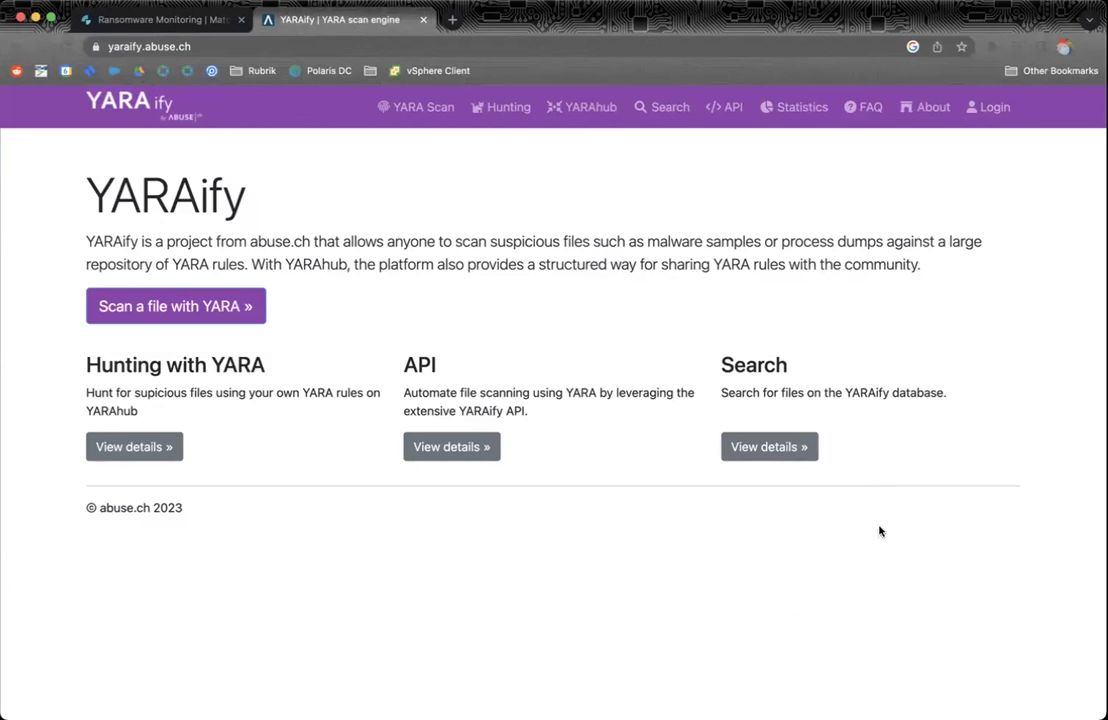
# Step: Switch back to Rubrik and open the whoami page at rubrik-dc.my.rubrik.com to view the account's permissions and feature flags
pyautogui.click(180, 20)
pyautogui.click(372, 45)
pyautogui.click(205, 40)
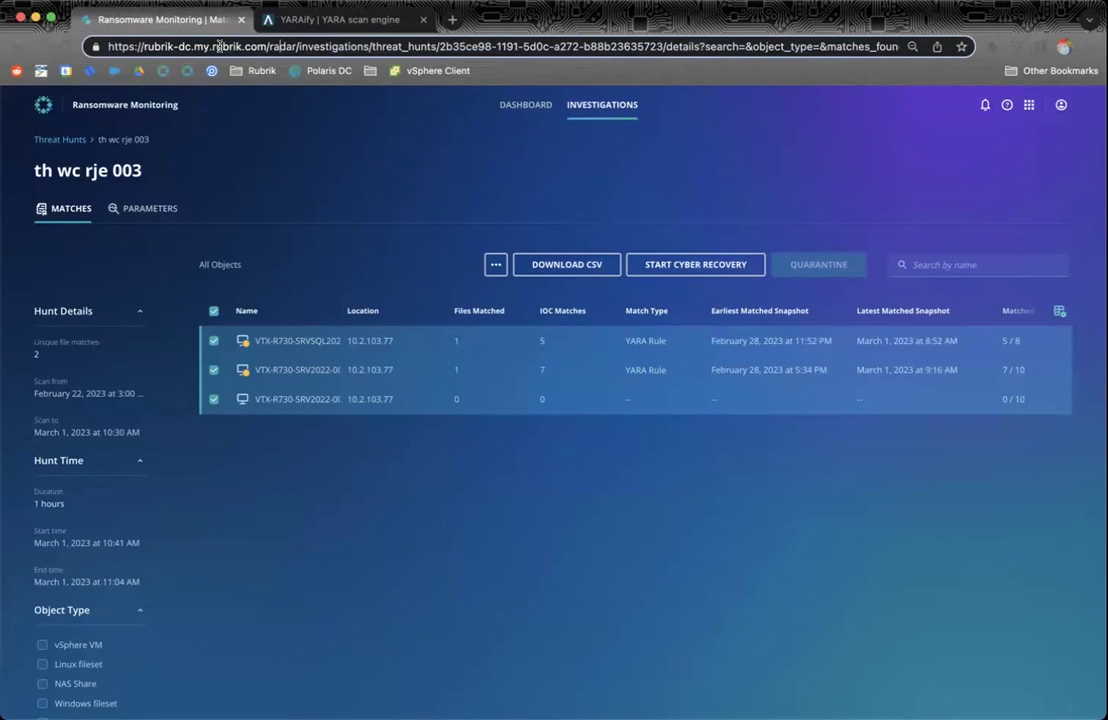
pyautogui.click(270, 45)
pyautogui.hotkey('shift', 'End')
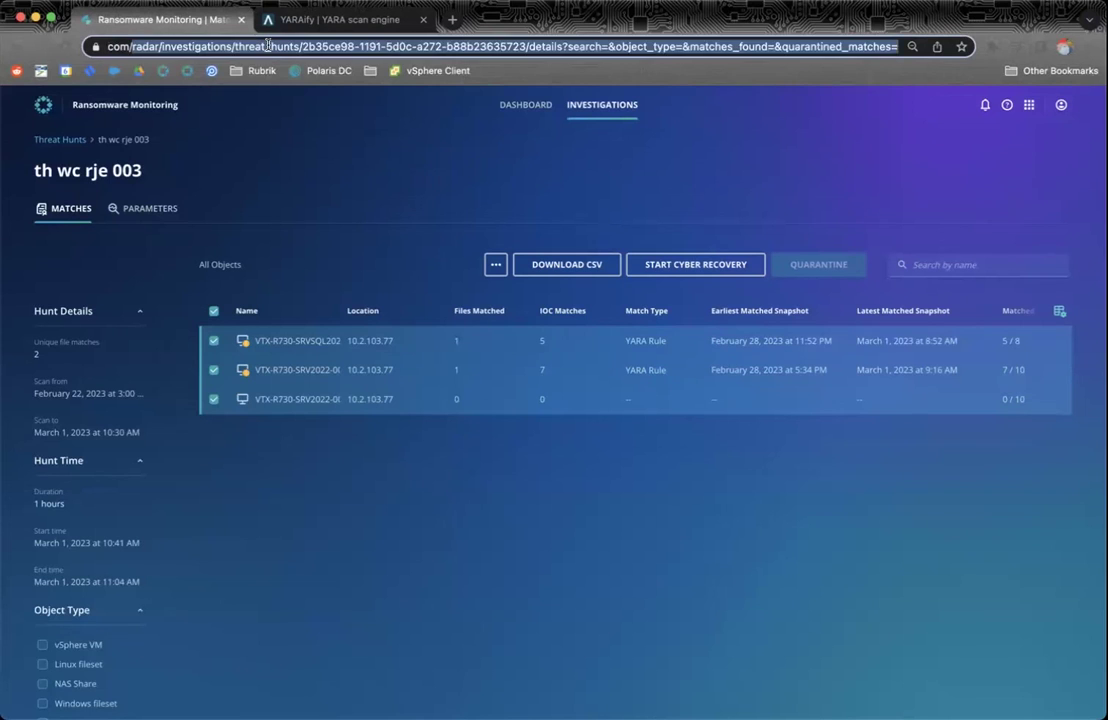
pyautogui.press('BackSpace')
pyautogui.write('whoami')
pyautogui.press('Return')
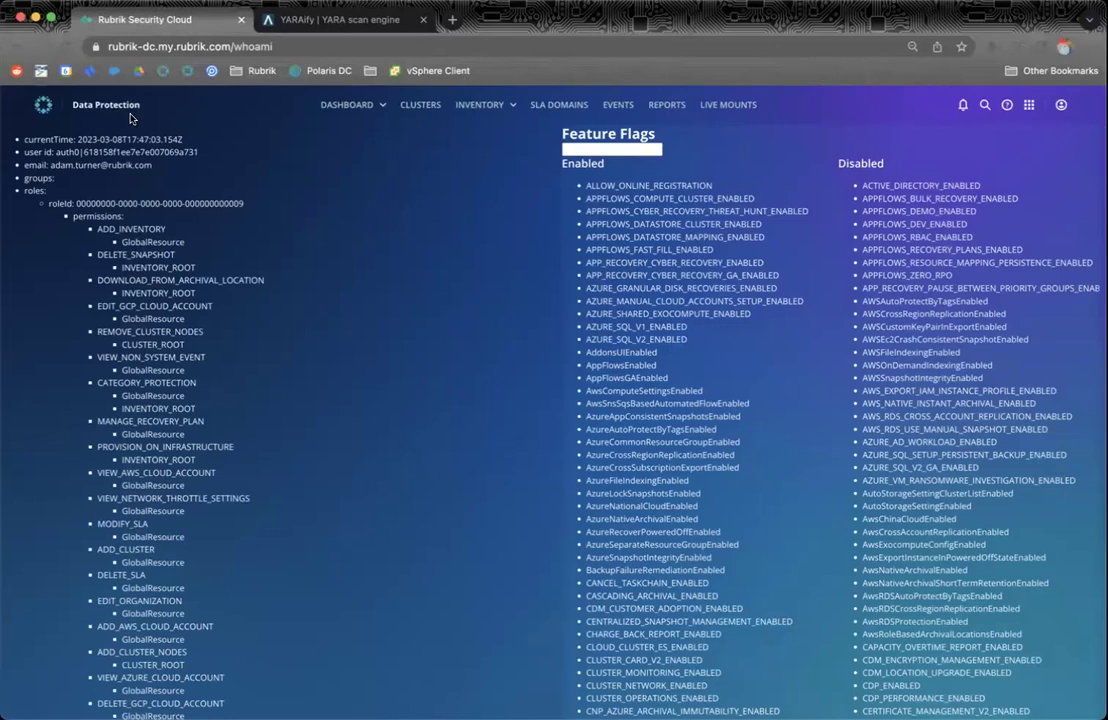
# Step: Go back to the threat hunt and open the Global Dashboard to examine a cluster on the Data Centers map
pyautogui.click(15, 50)
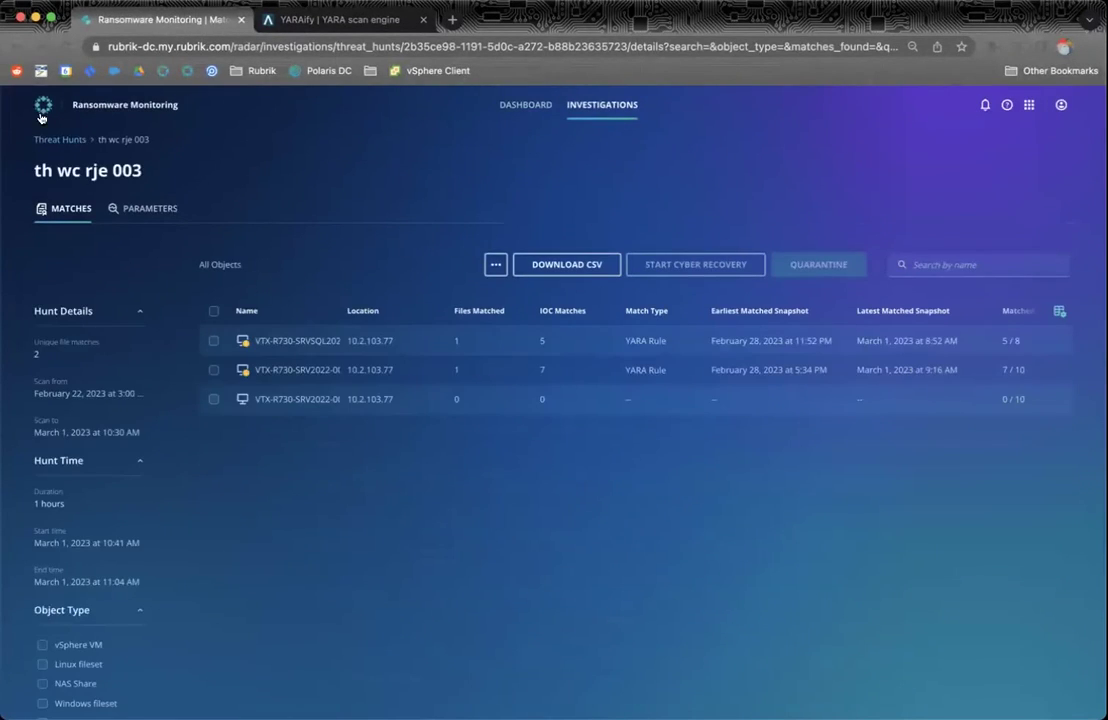
pyautogui.click(38, 104)
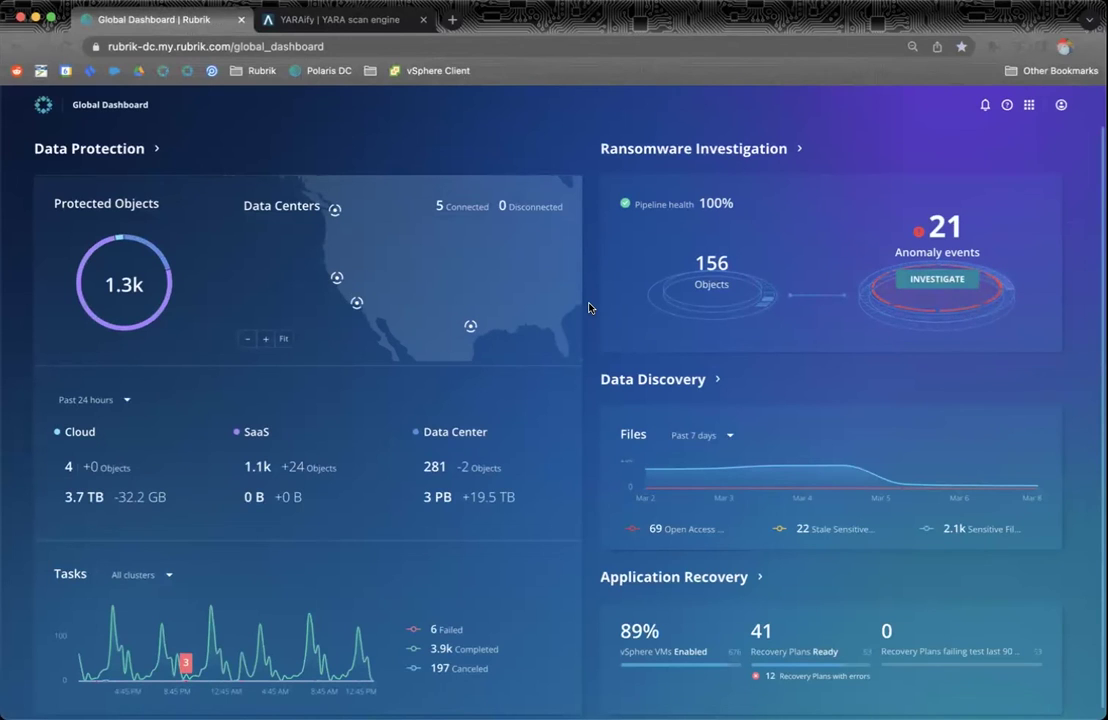
pyautogui.moveTo(470, 328)
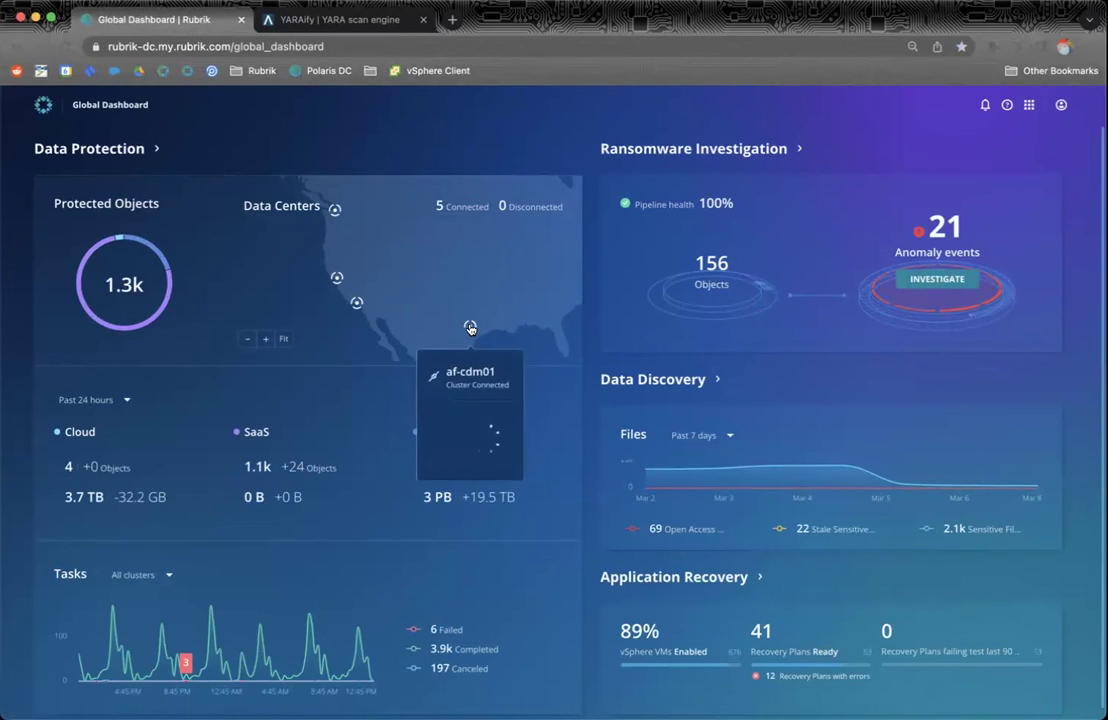